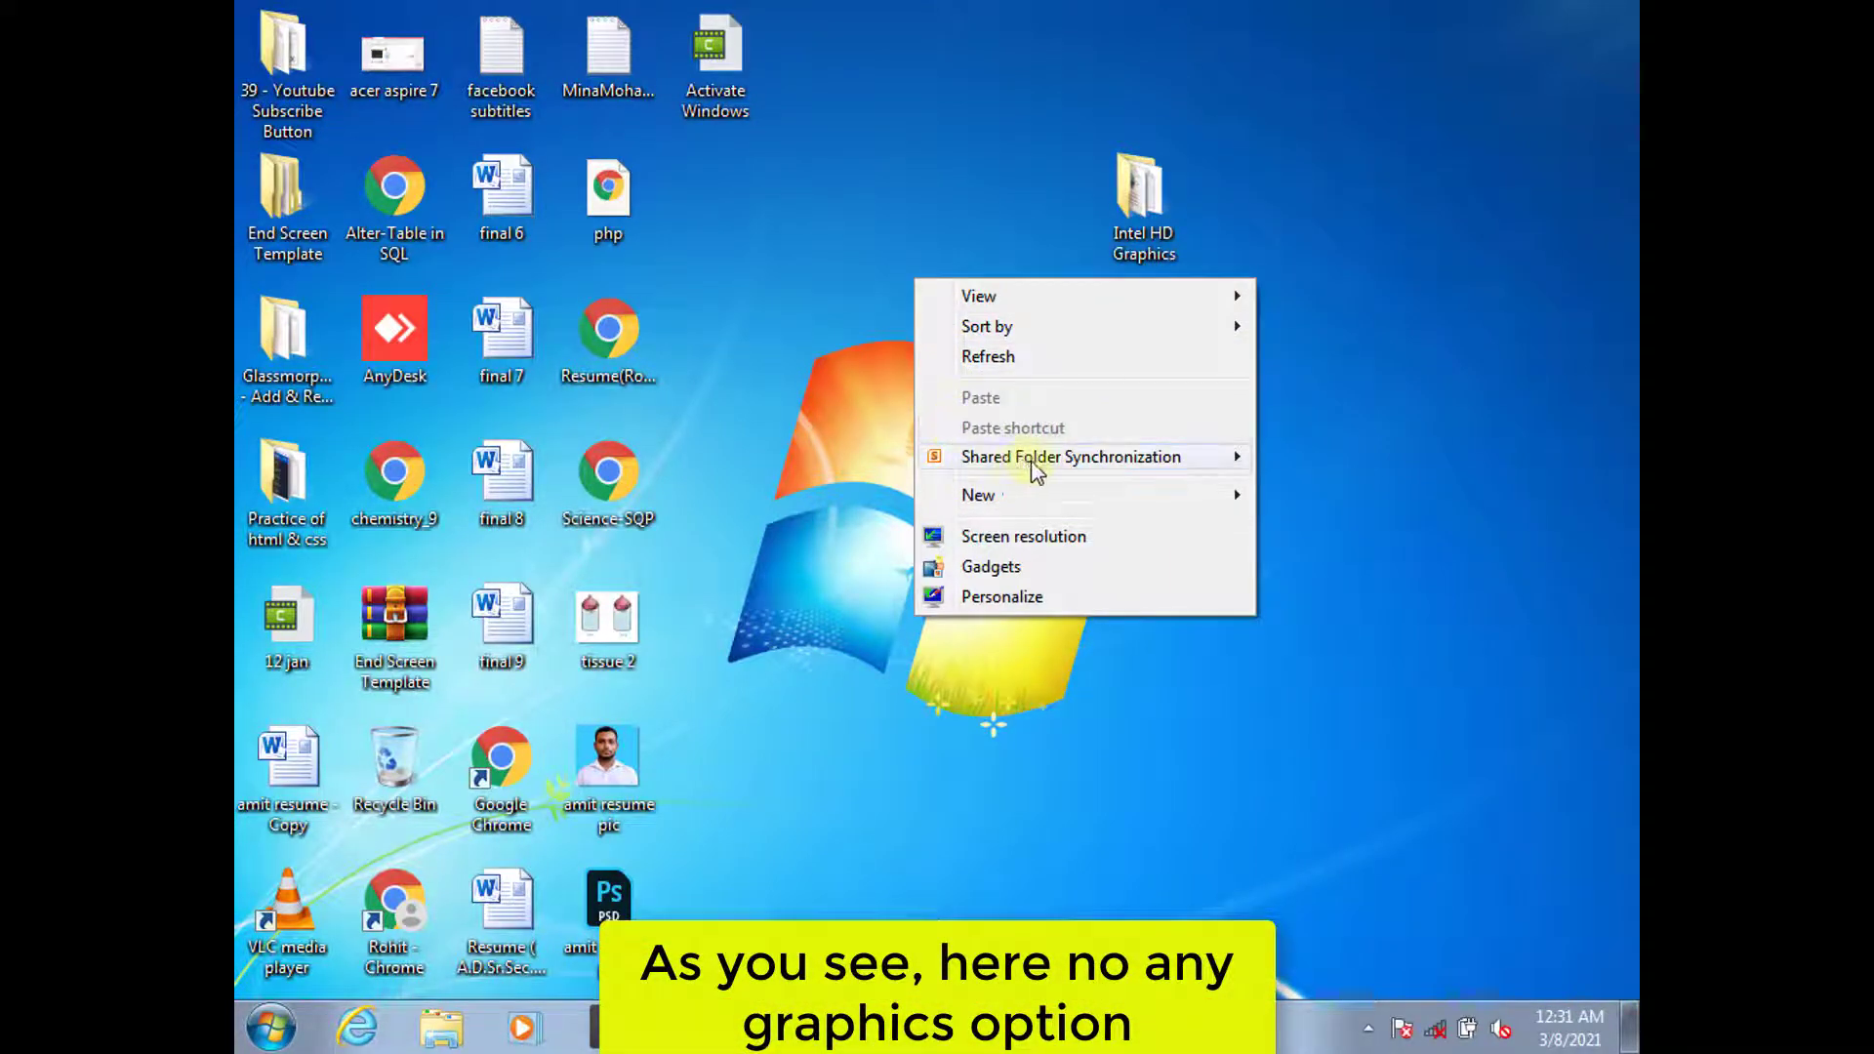
- Refresh the desktop and try to run Setup from the Intel HD Graphics folder
{"action": "left_click", "coordinate": [995, 364]}
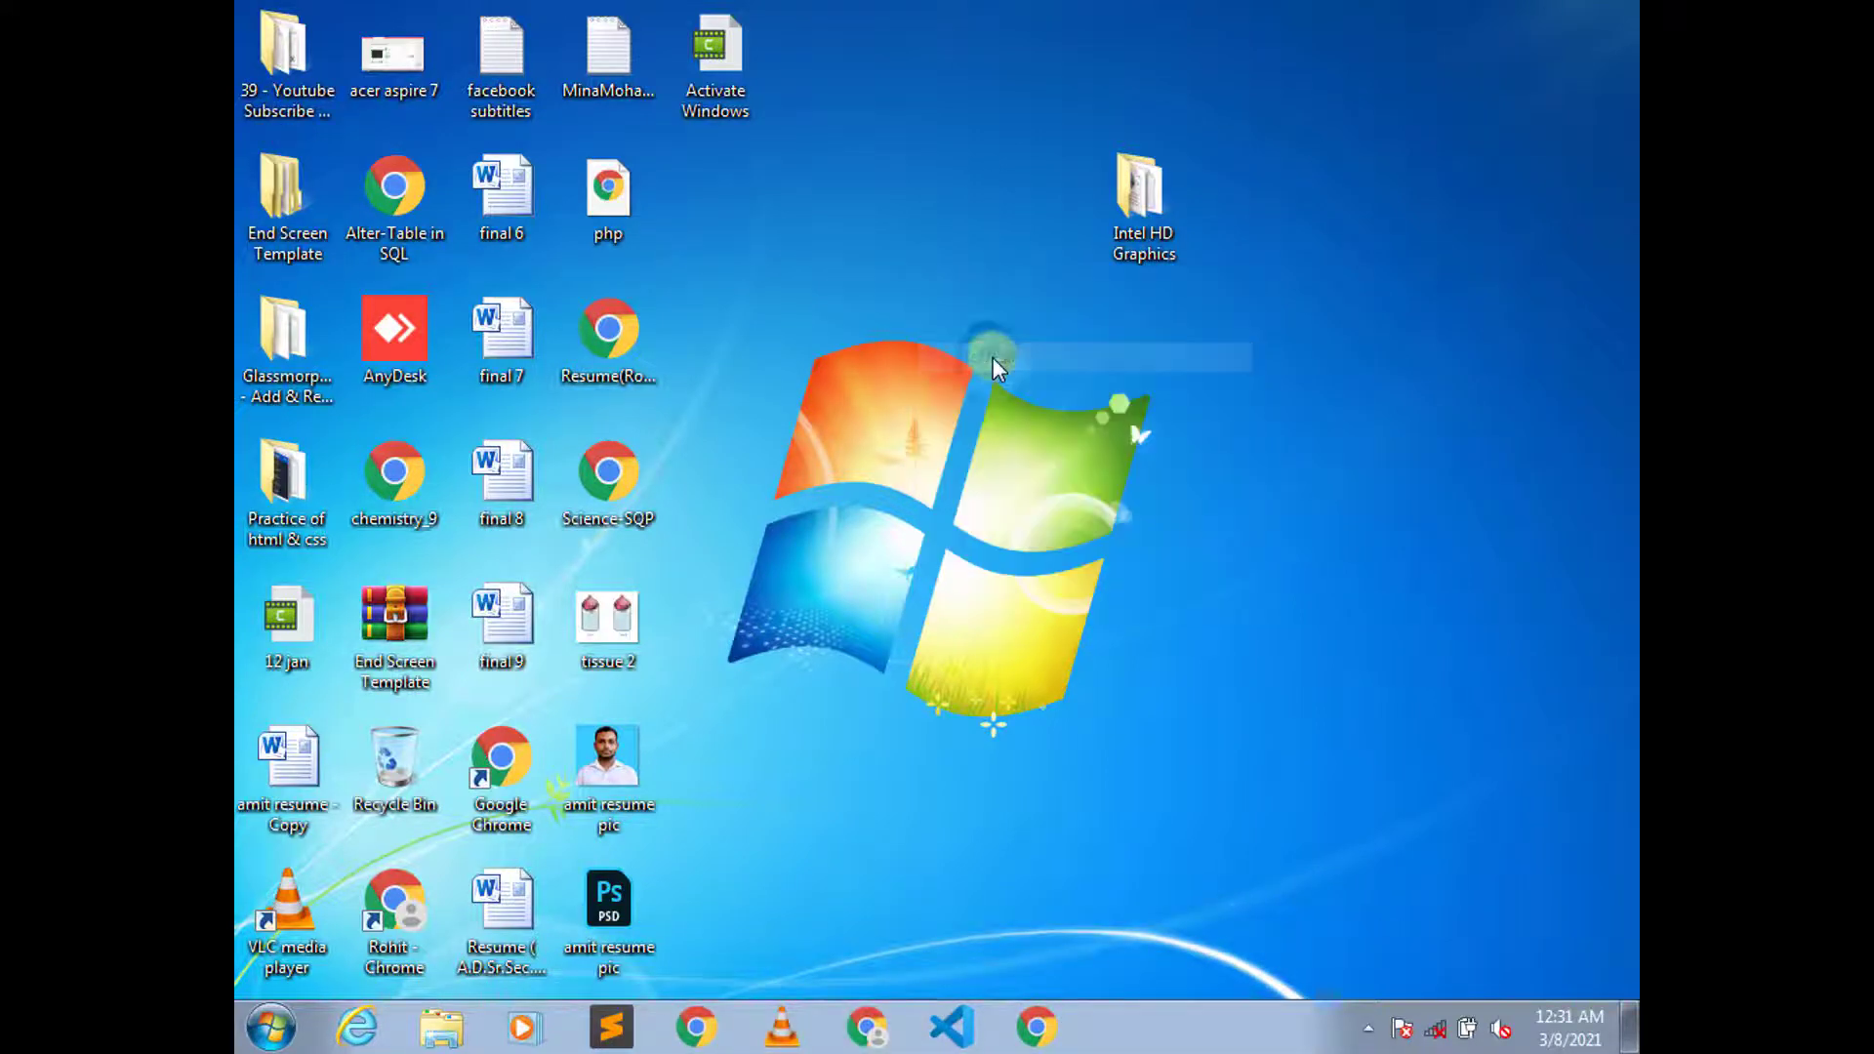
{"action": "double_click", "coordinate": [1132, 208]}
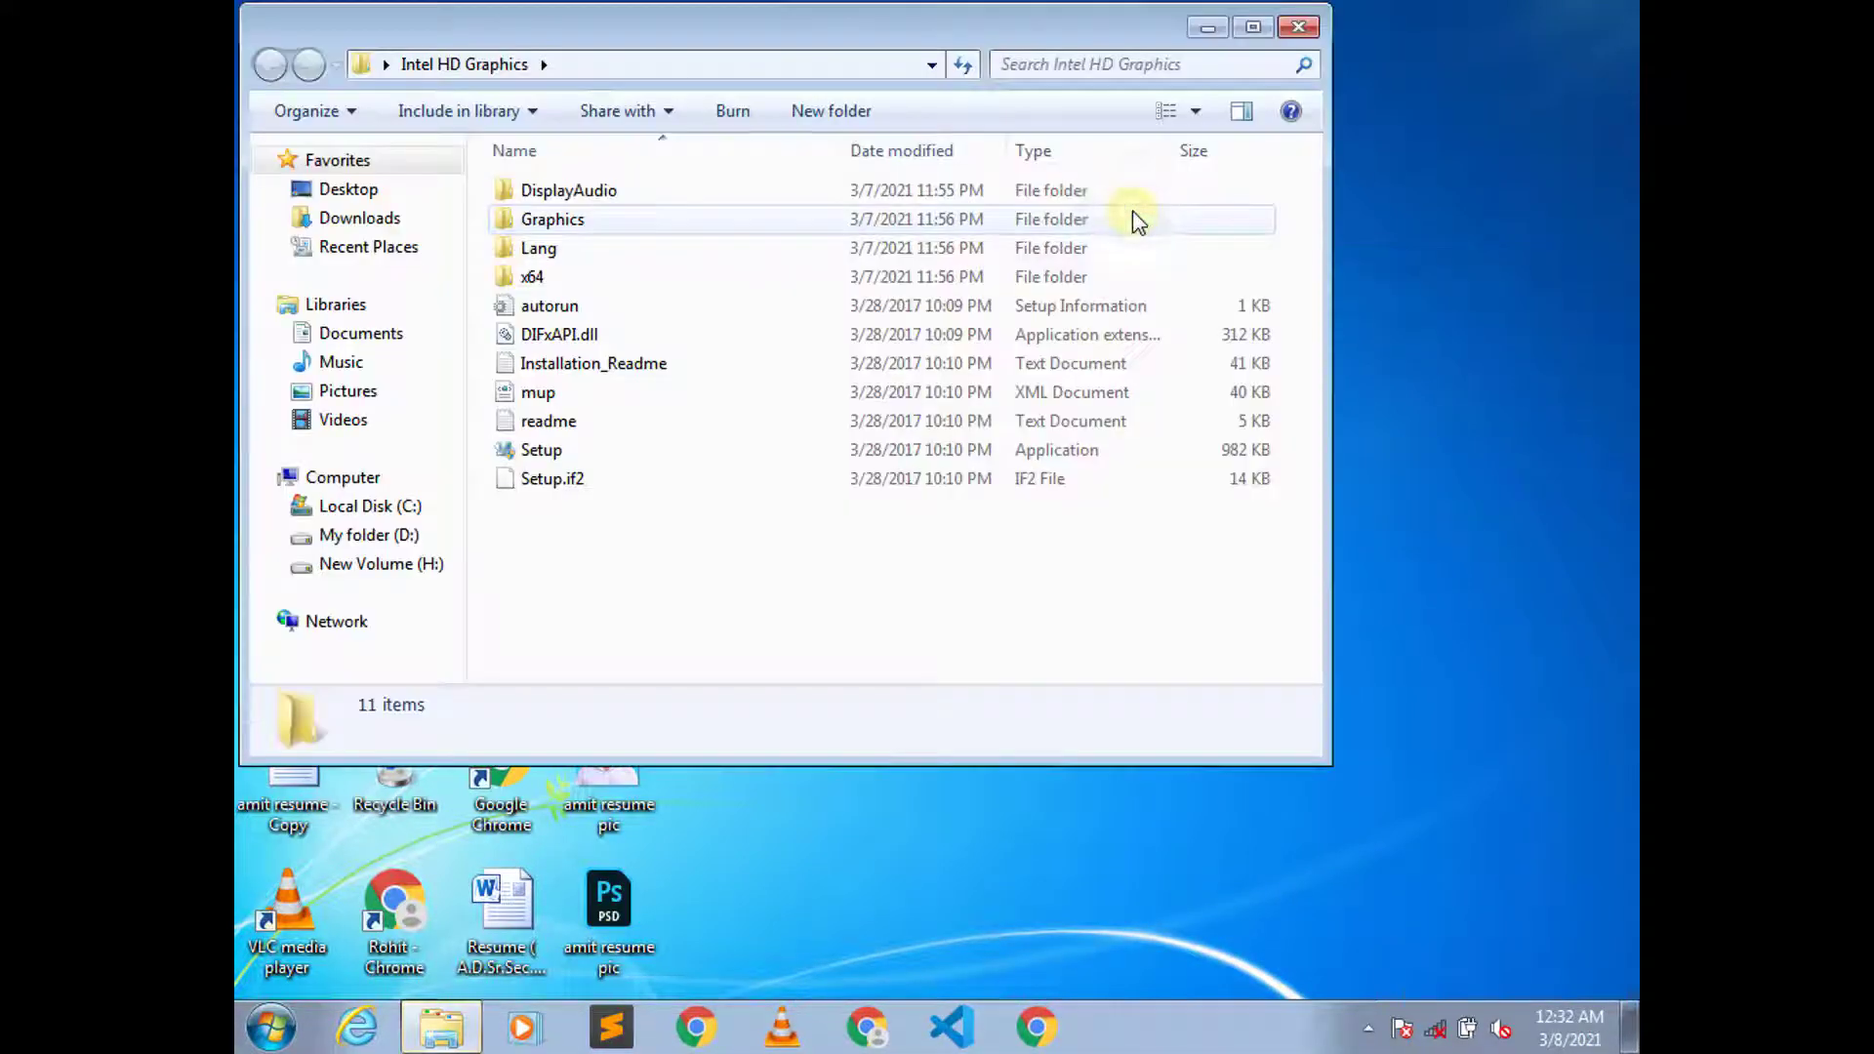
{"action": "right_click", "coordinate": [576, 454]}
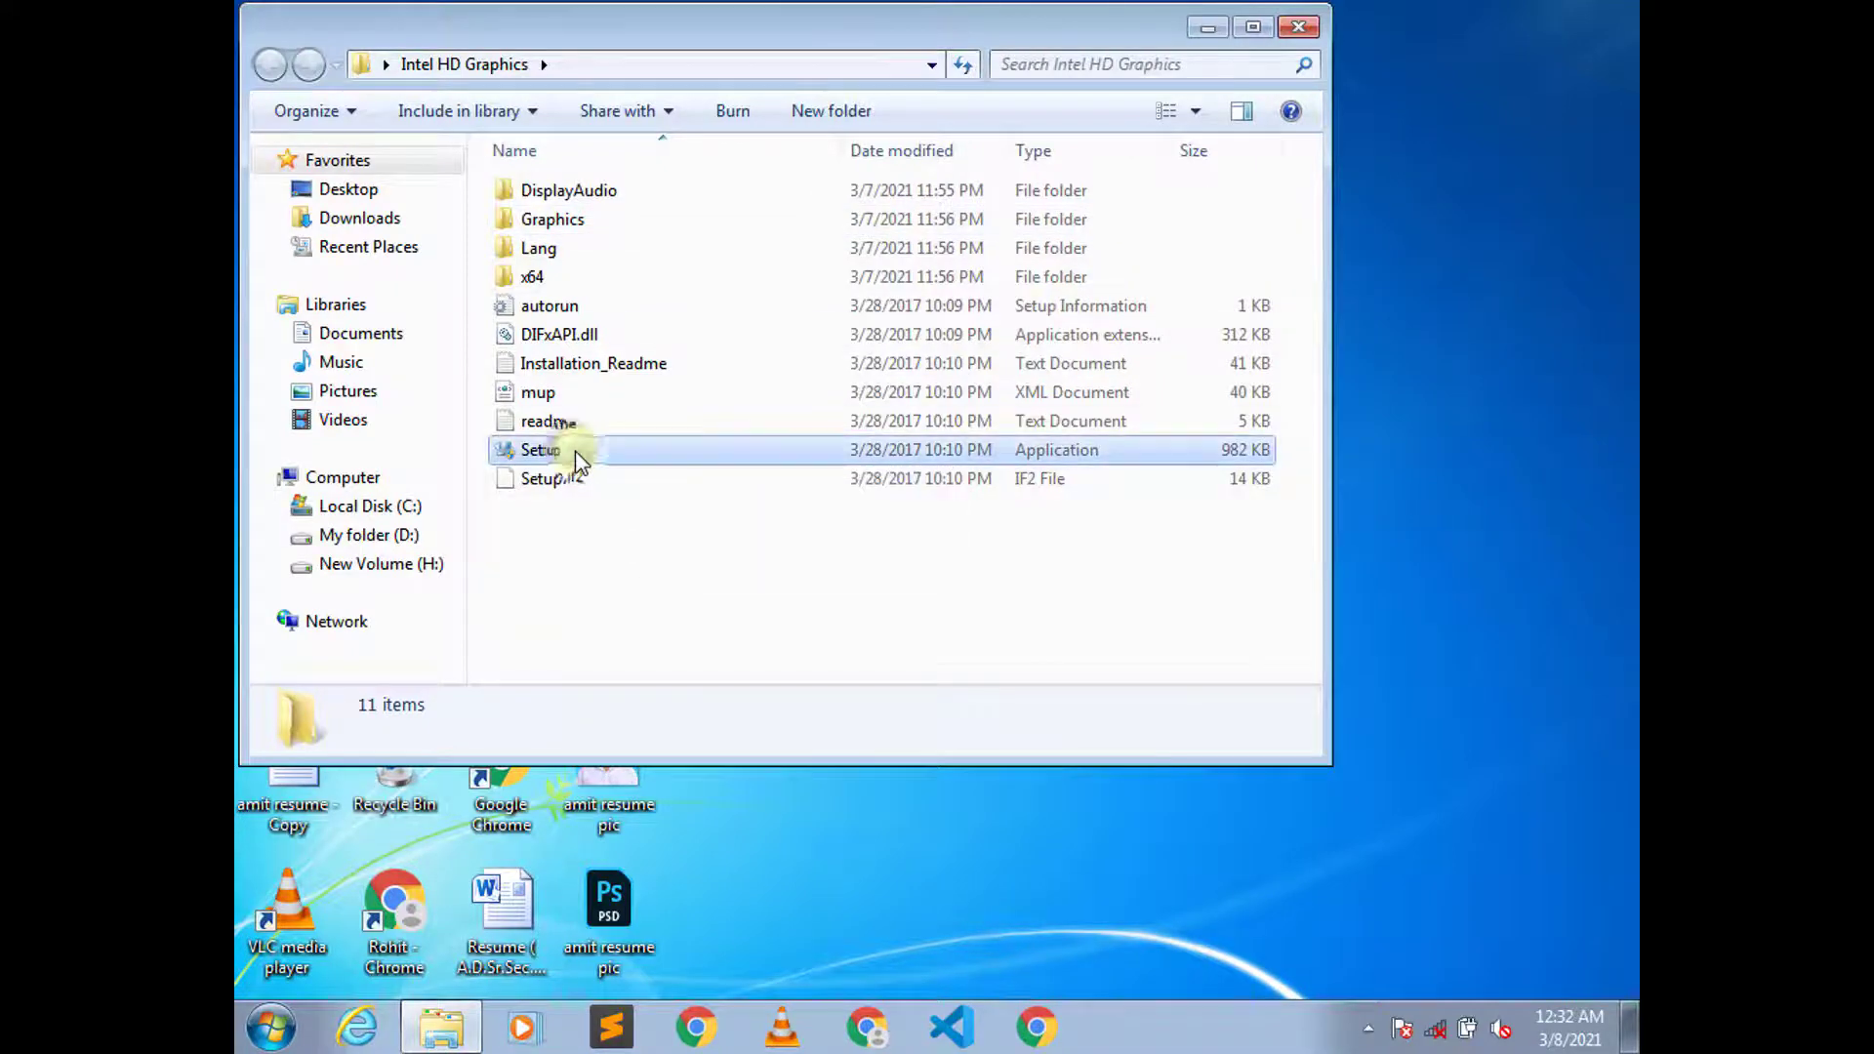
{"action": "left_click", "coordinate": [619, 478]}
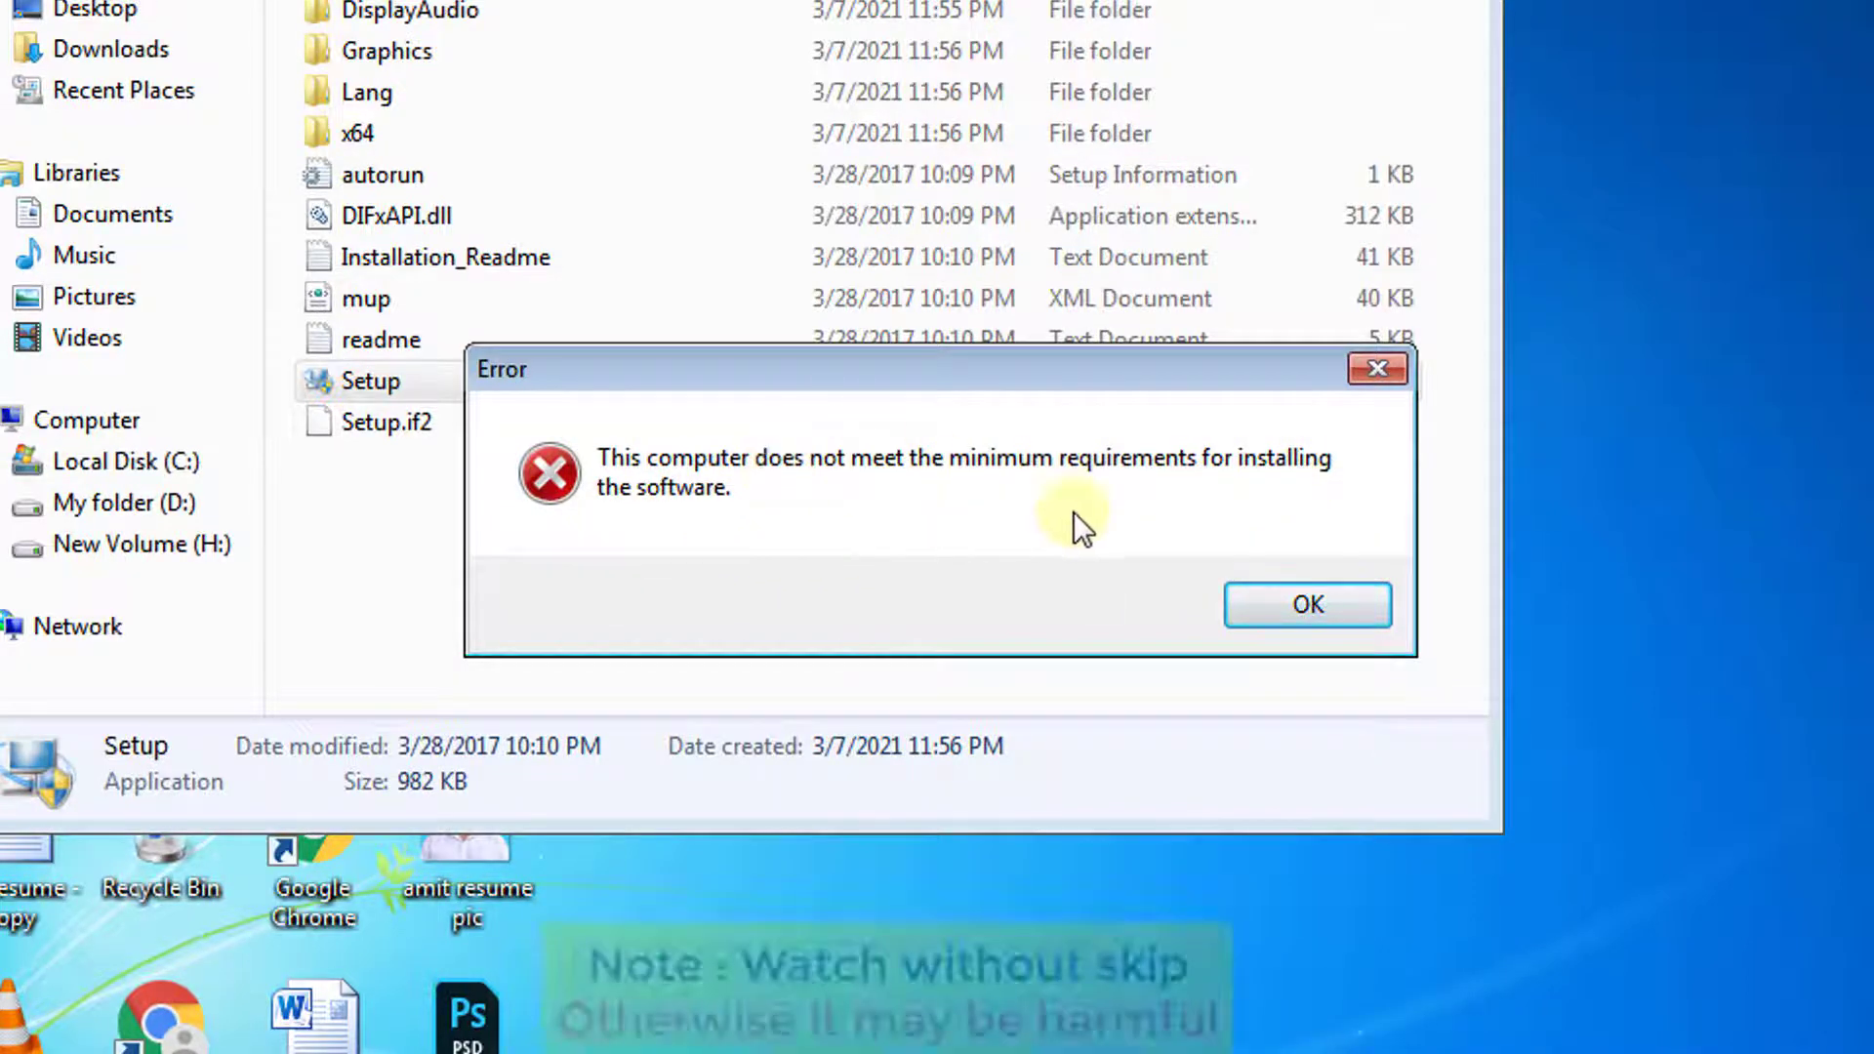
{"action": "left_click", "coordinate": [1288, 597]}
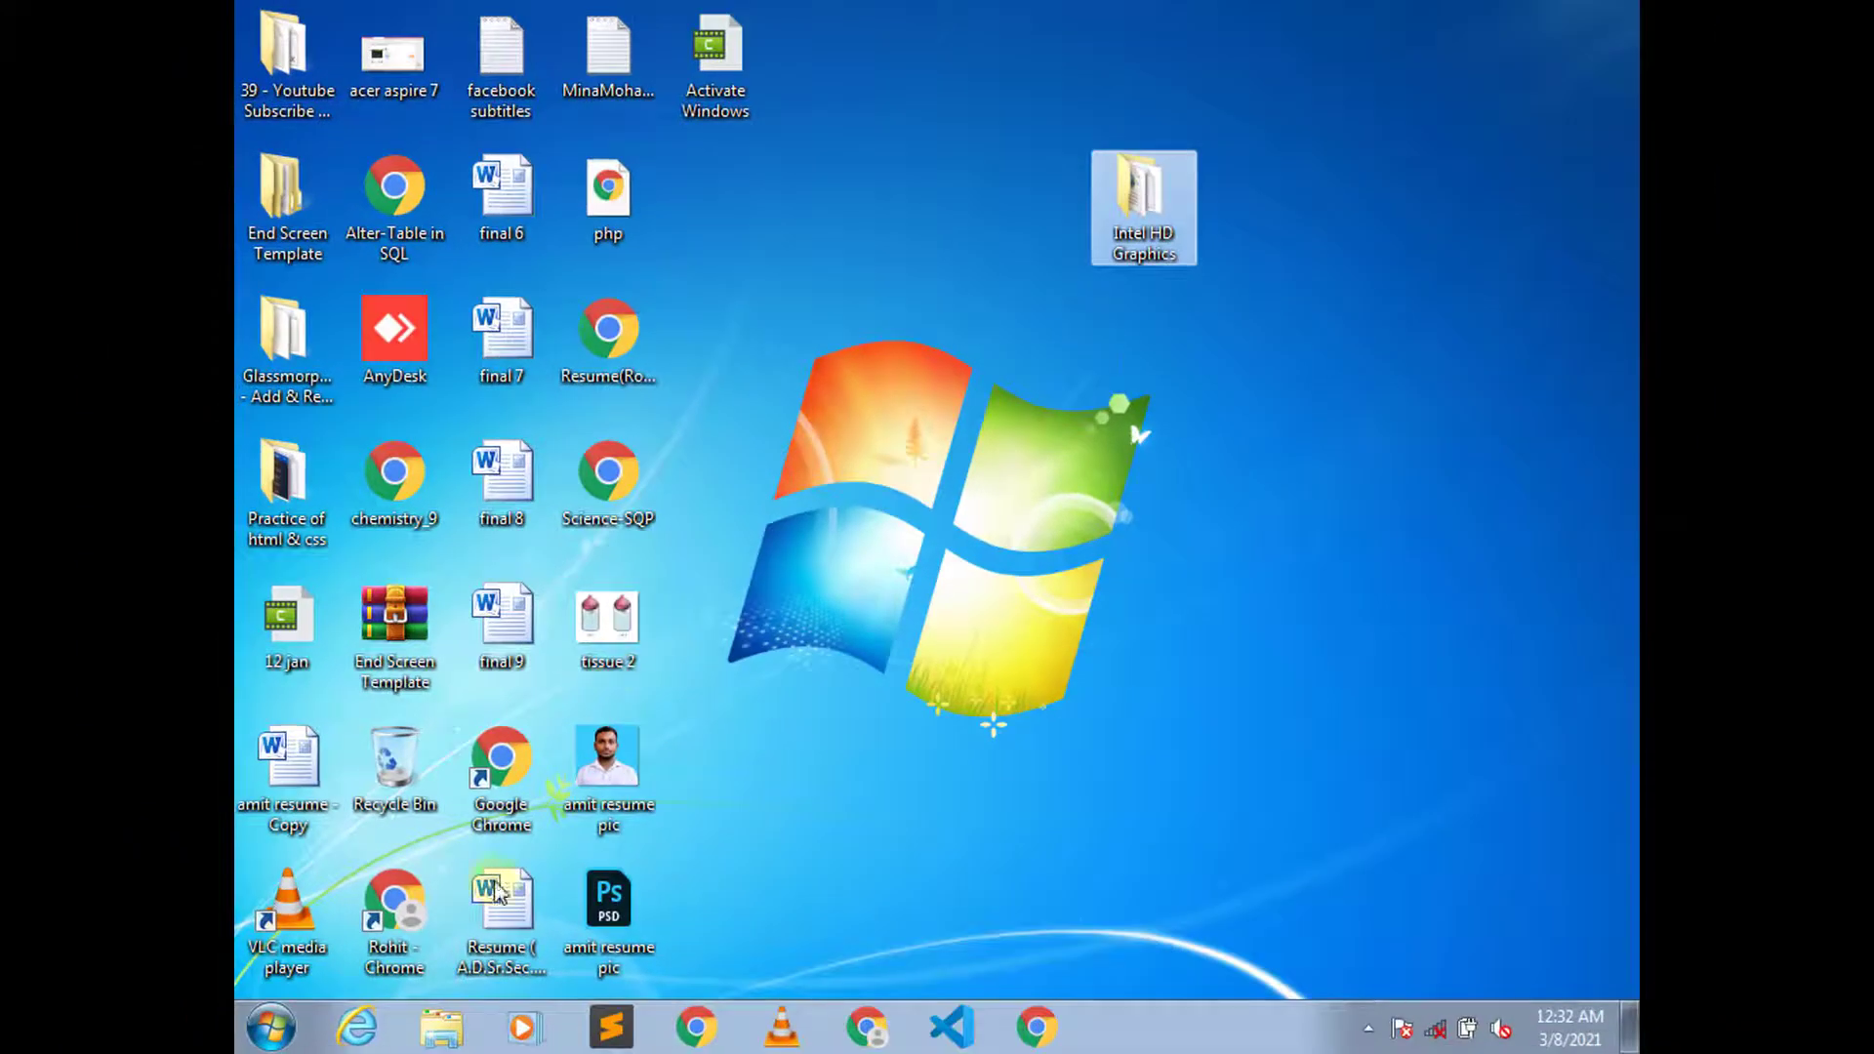
- Find and open Device Manager, and expand the Display adapters category
{"action": "left_click", "coordinate": [269, 1030]}
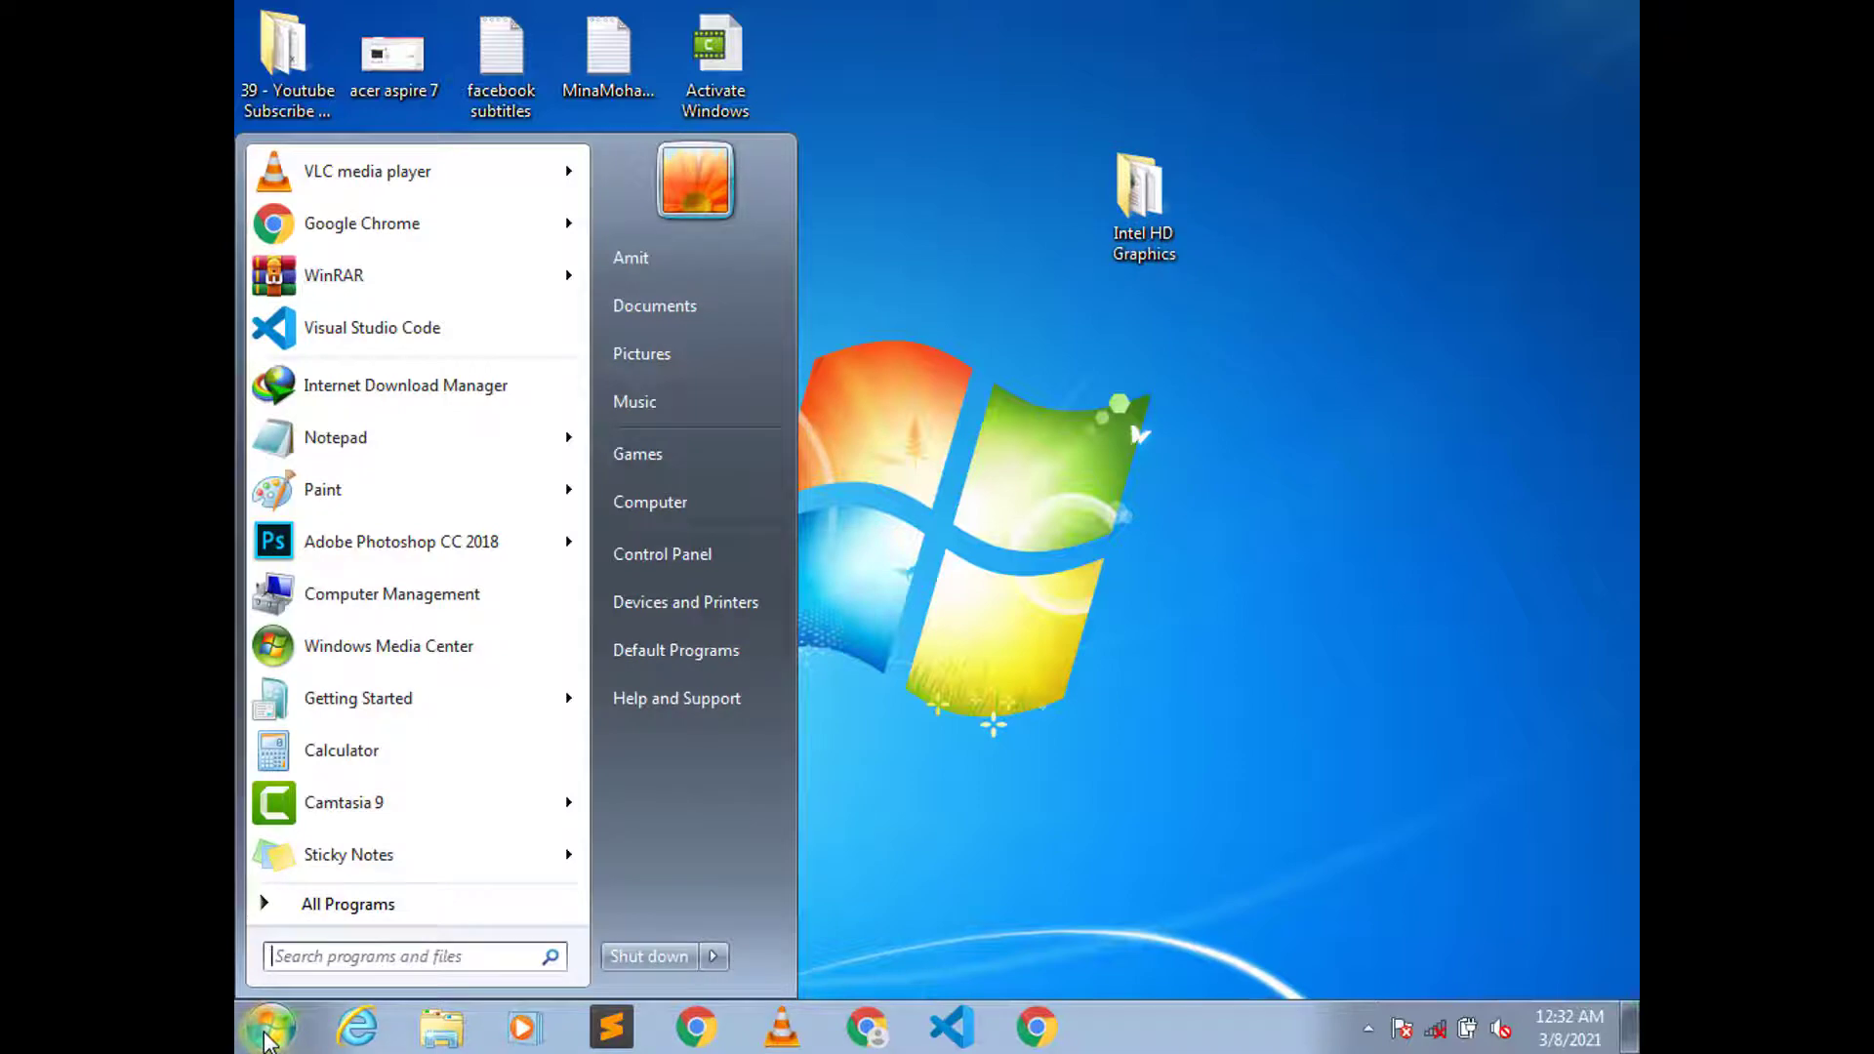
{"action": "type", "text": "device "}
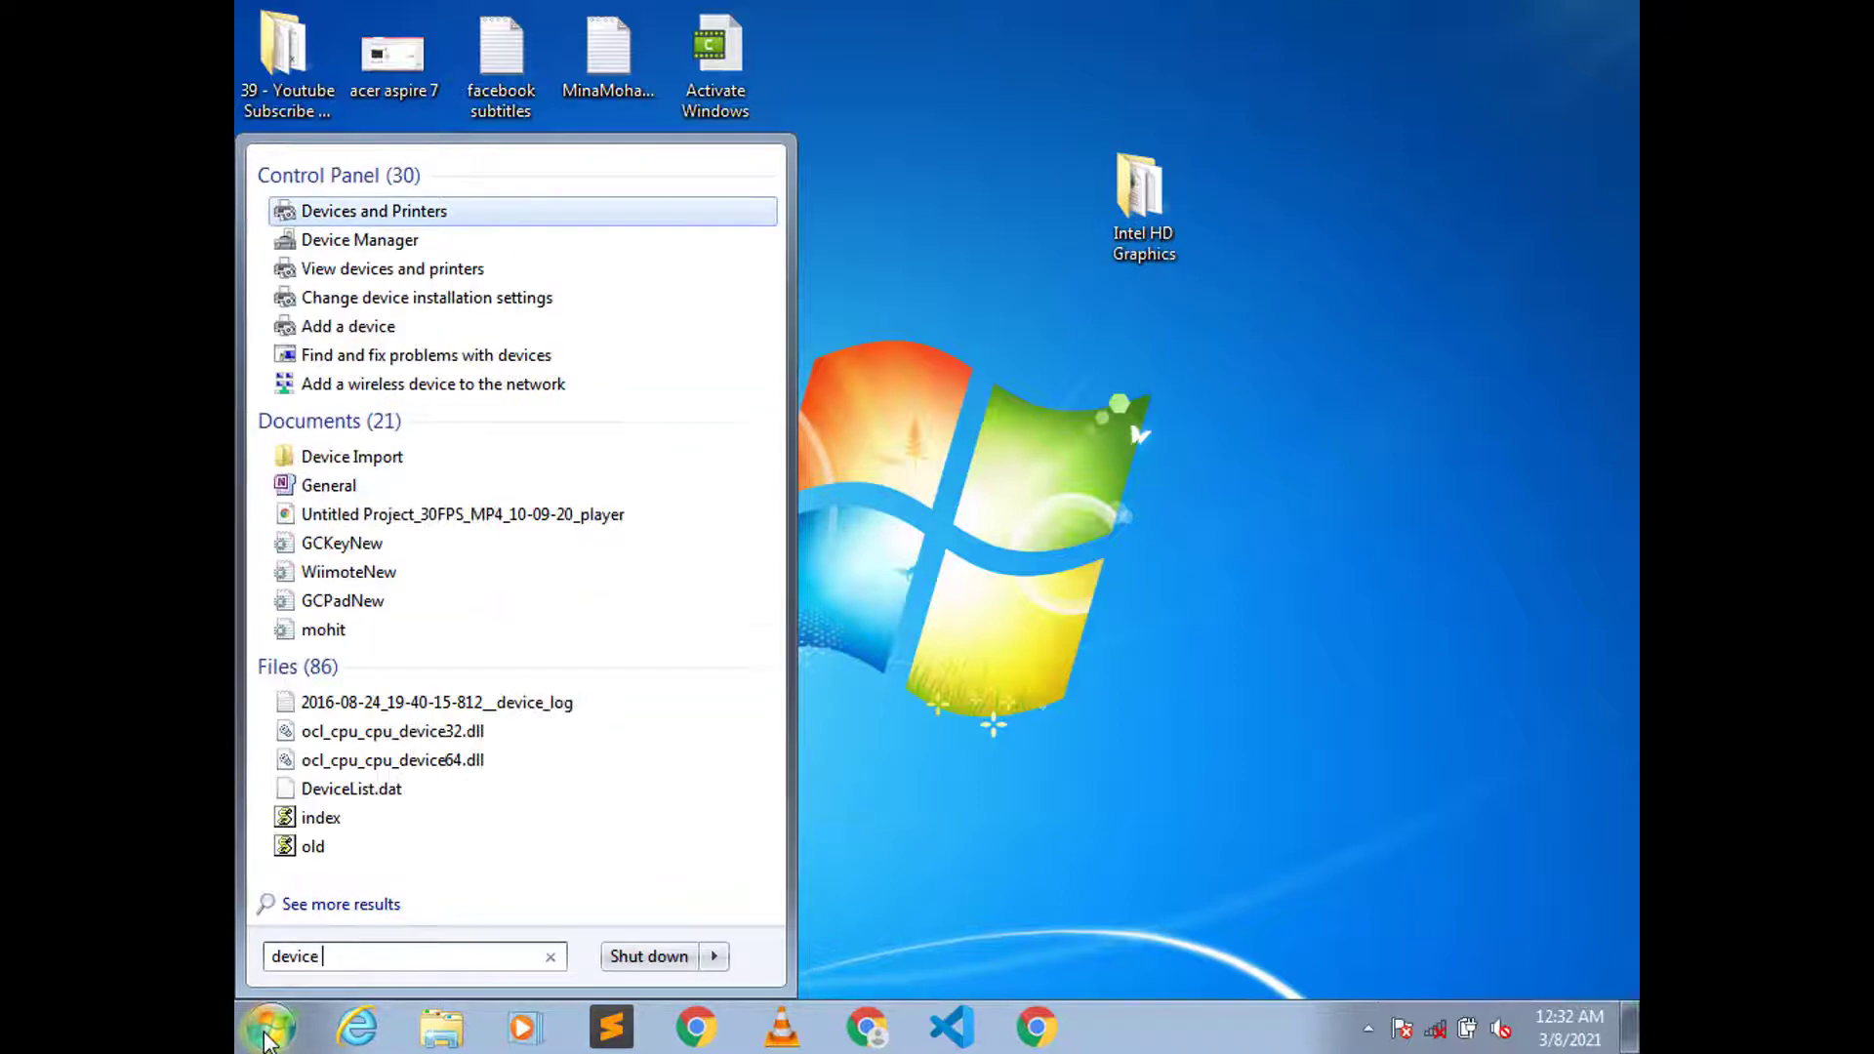
{"action": "type", "text": "manager"}
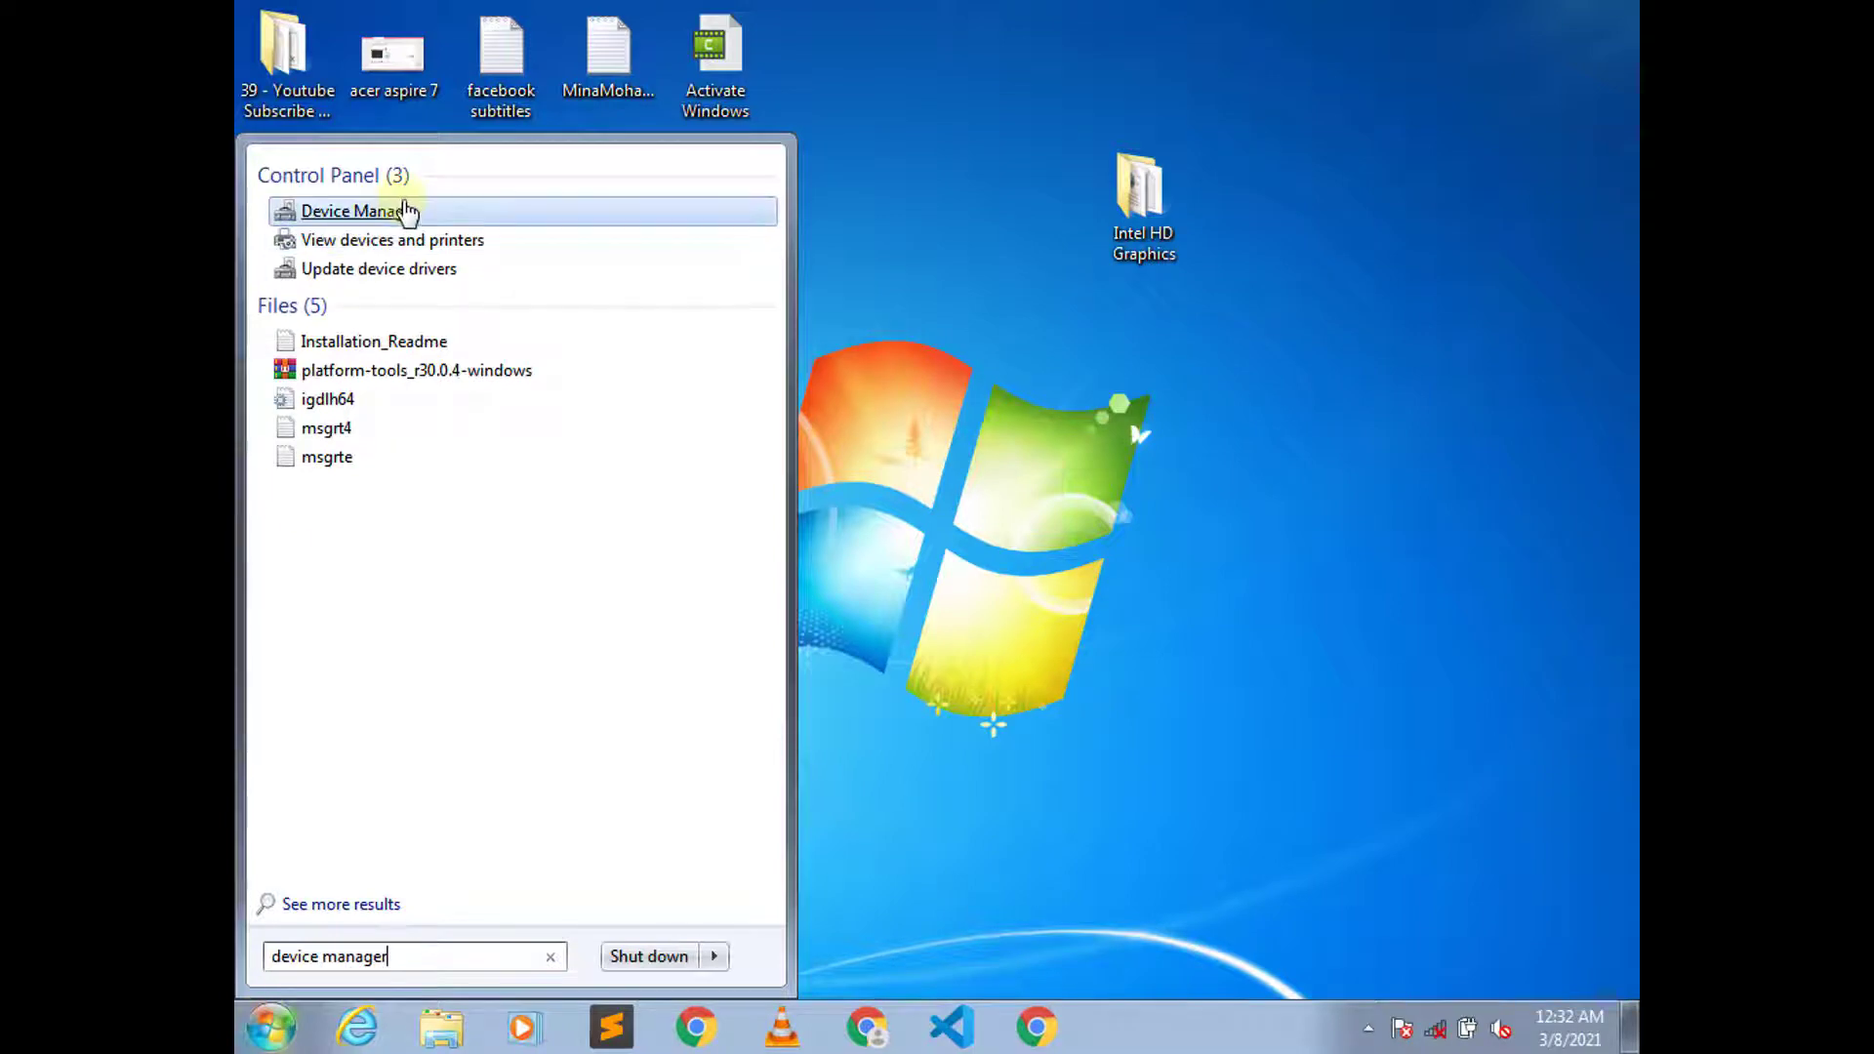
{"action": "right_click", "coordinate": [405, 213]}
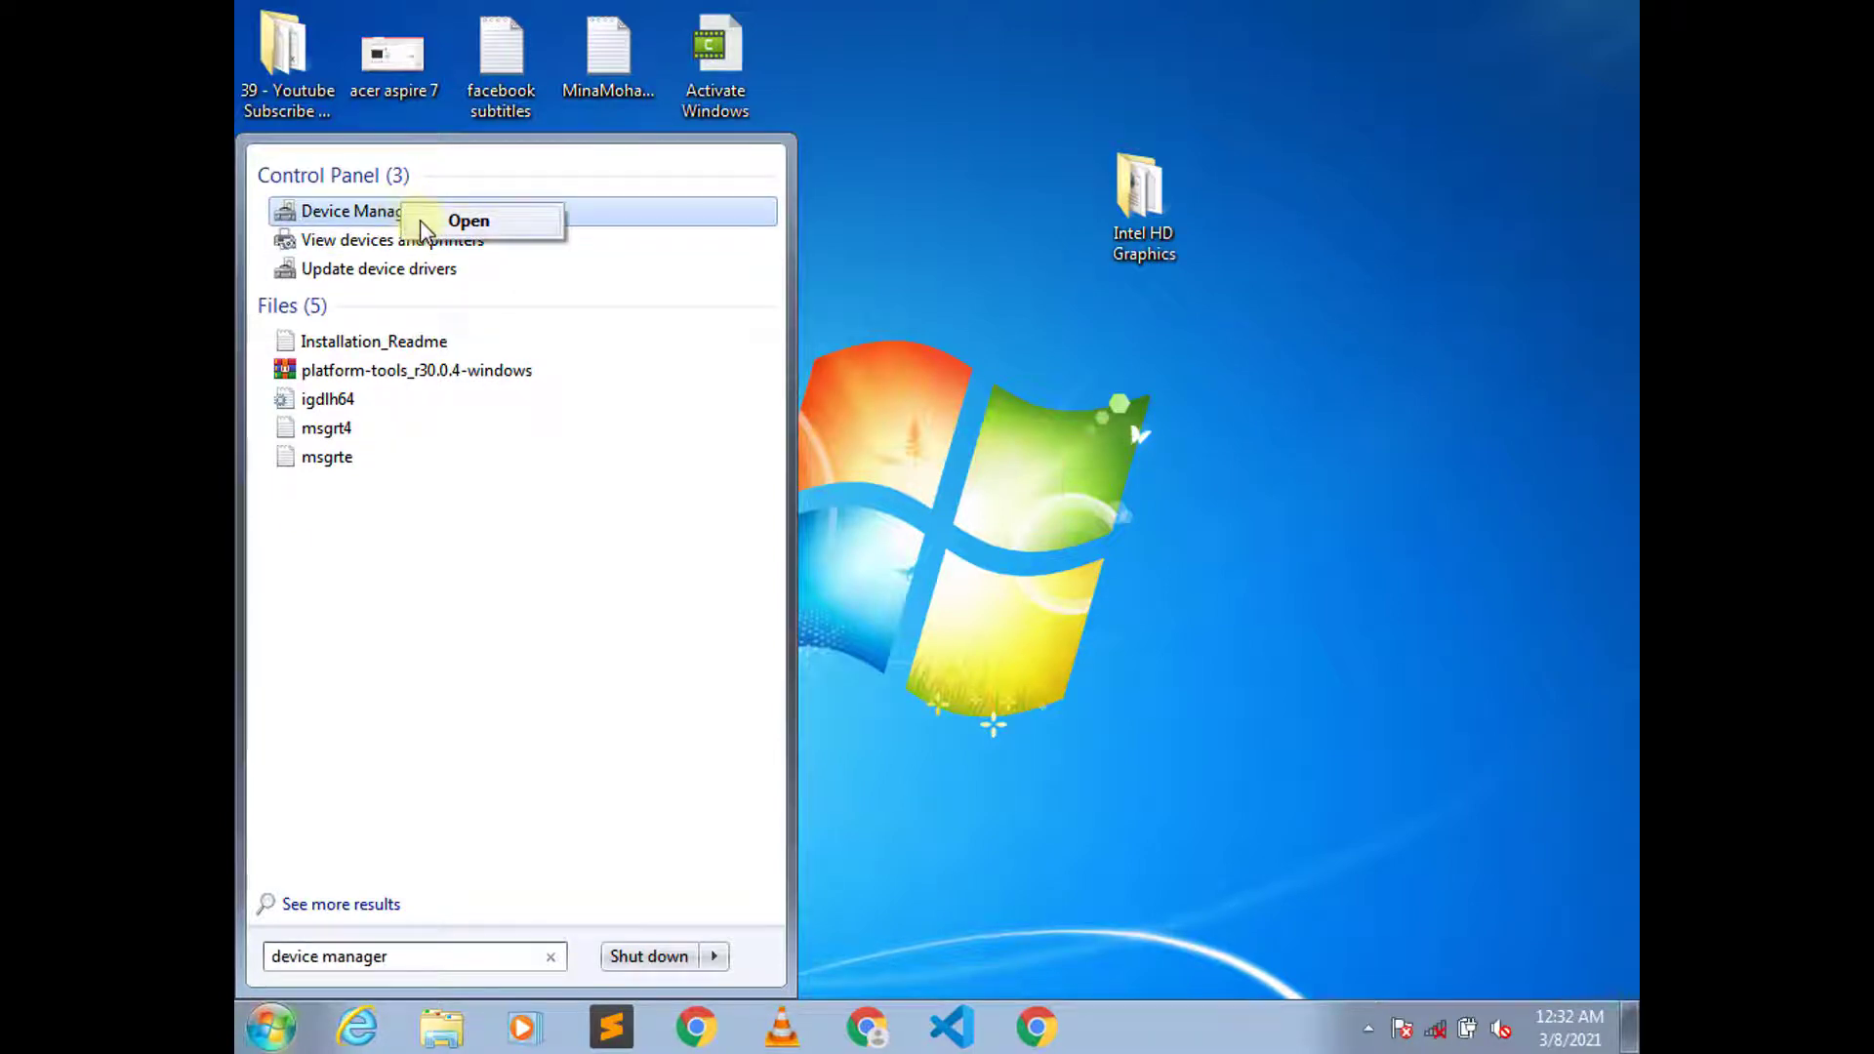
{"action": "left_click", "coordinate": [419, 220]}
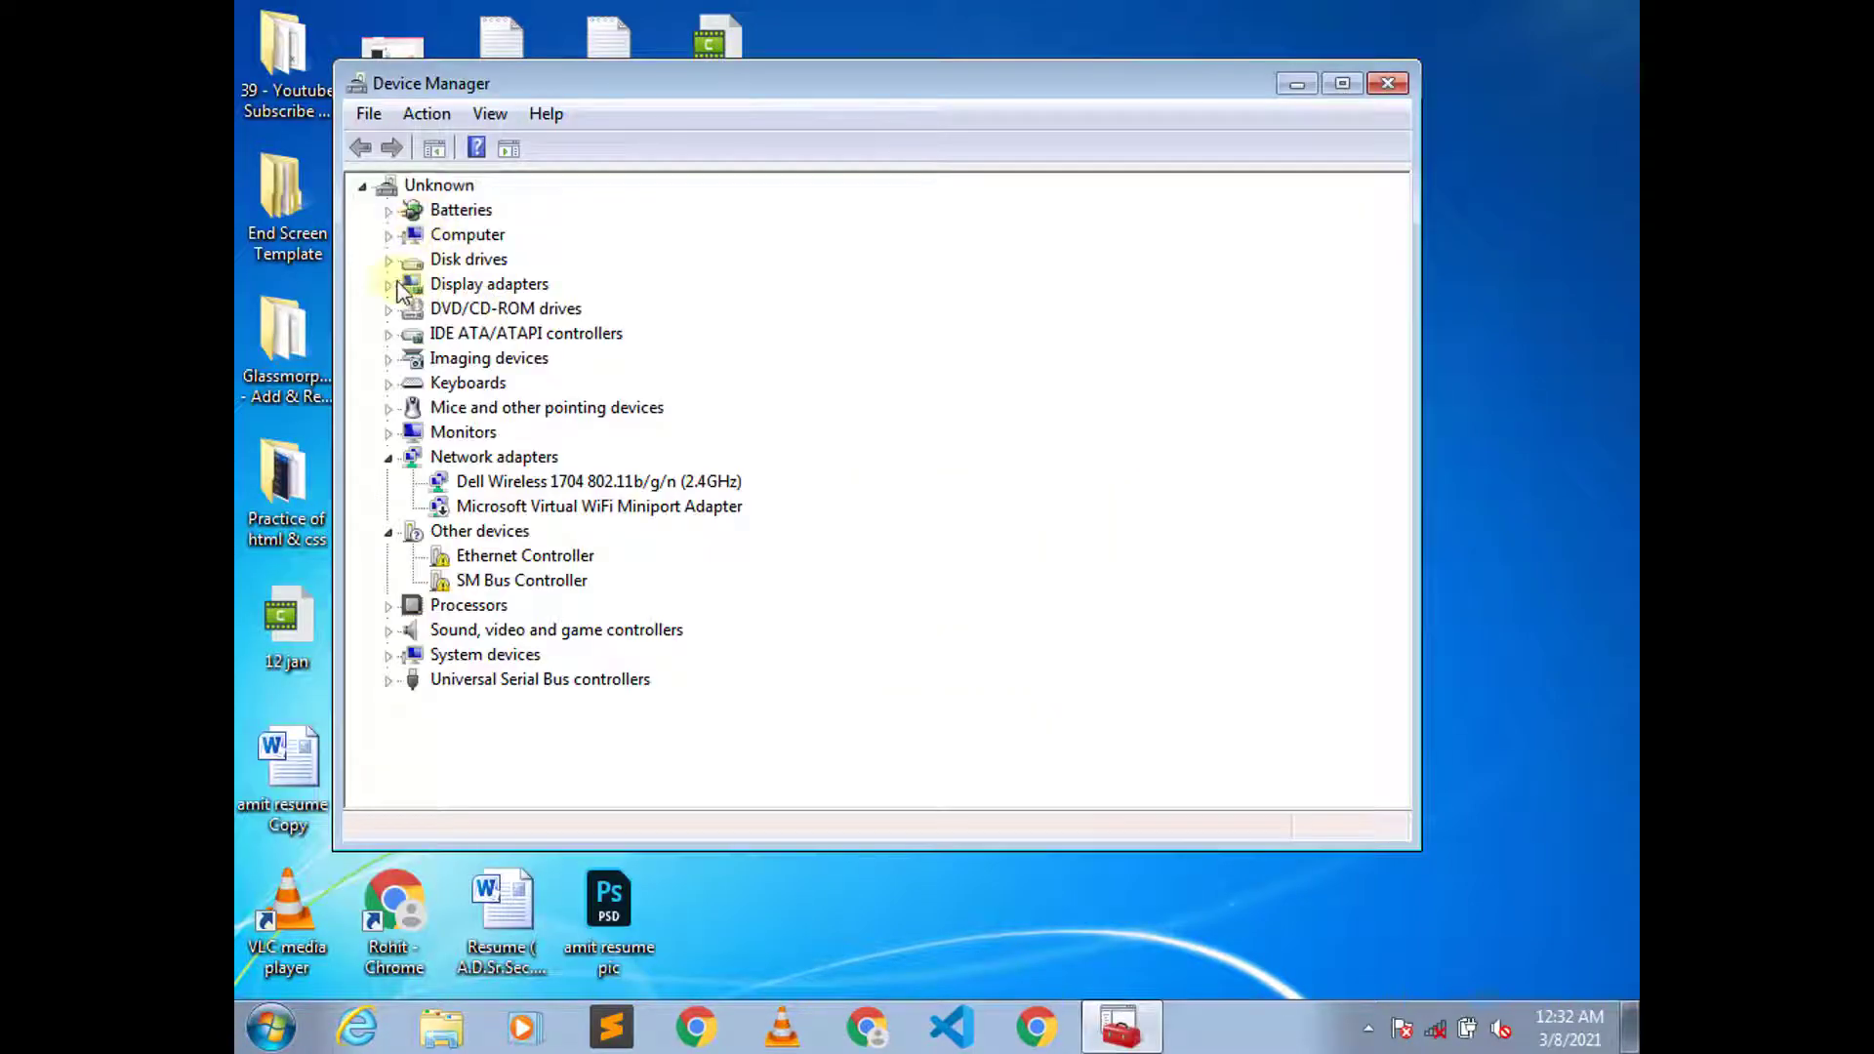
{"action": "left_click", "coordinate": [387, 285]}
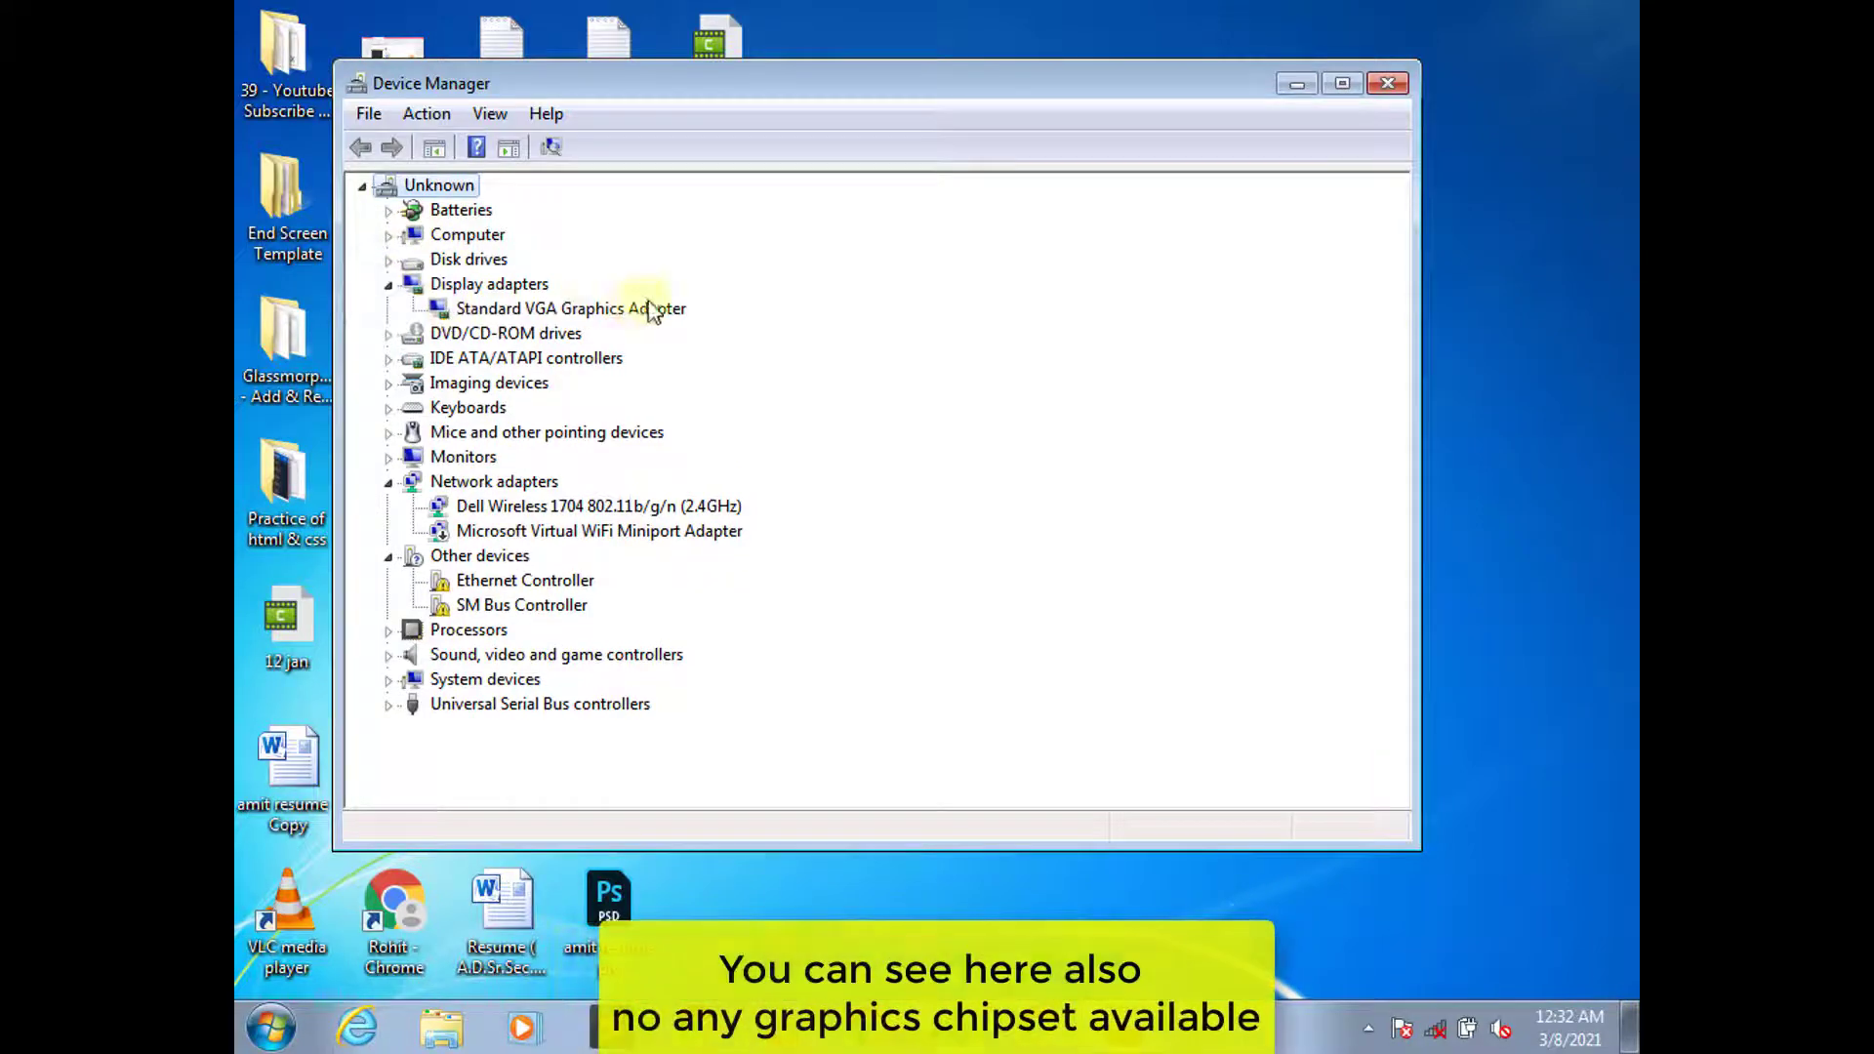
- Start adding legacy hardware for Display adapters, choosing manual selection from a list and Show All Devices as the hardware type
{"action": "left_click", "coordinate": [444, 283]}
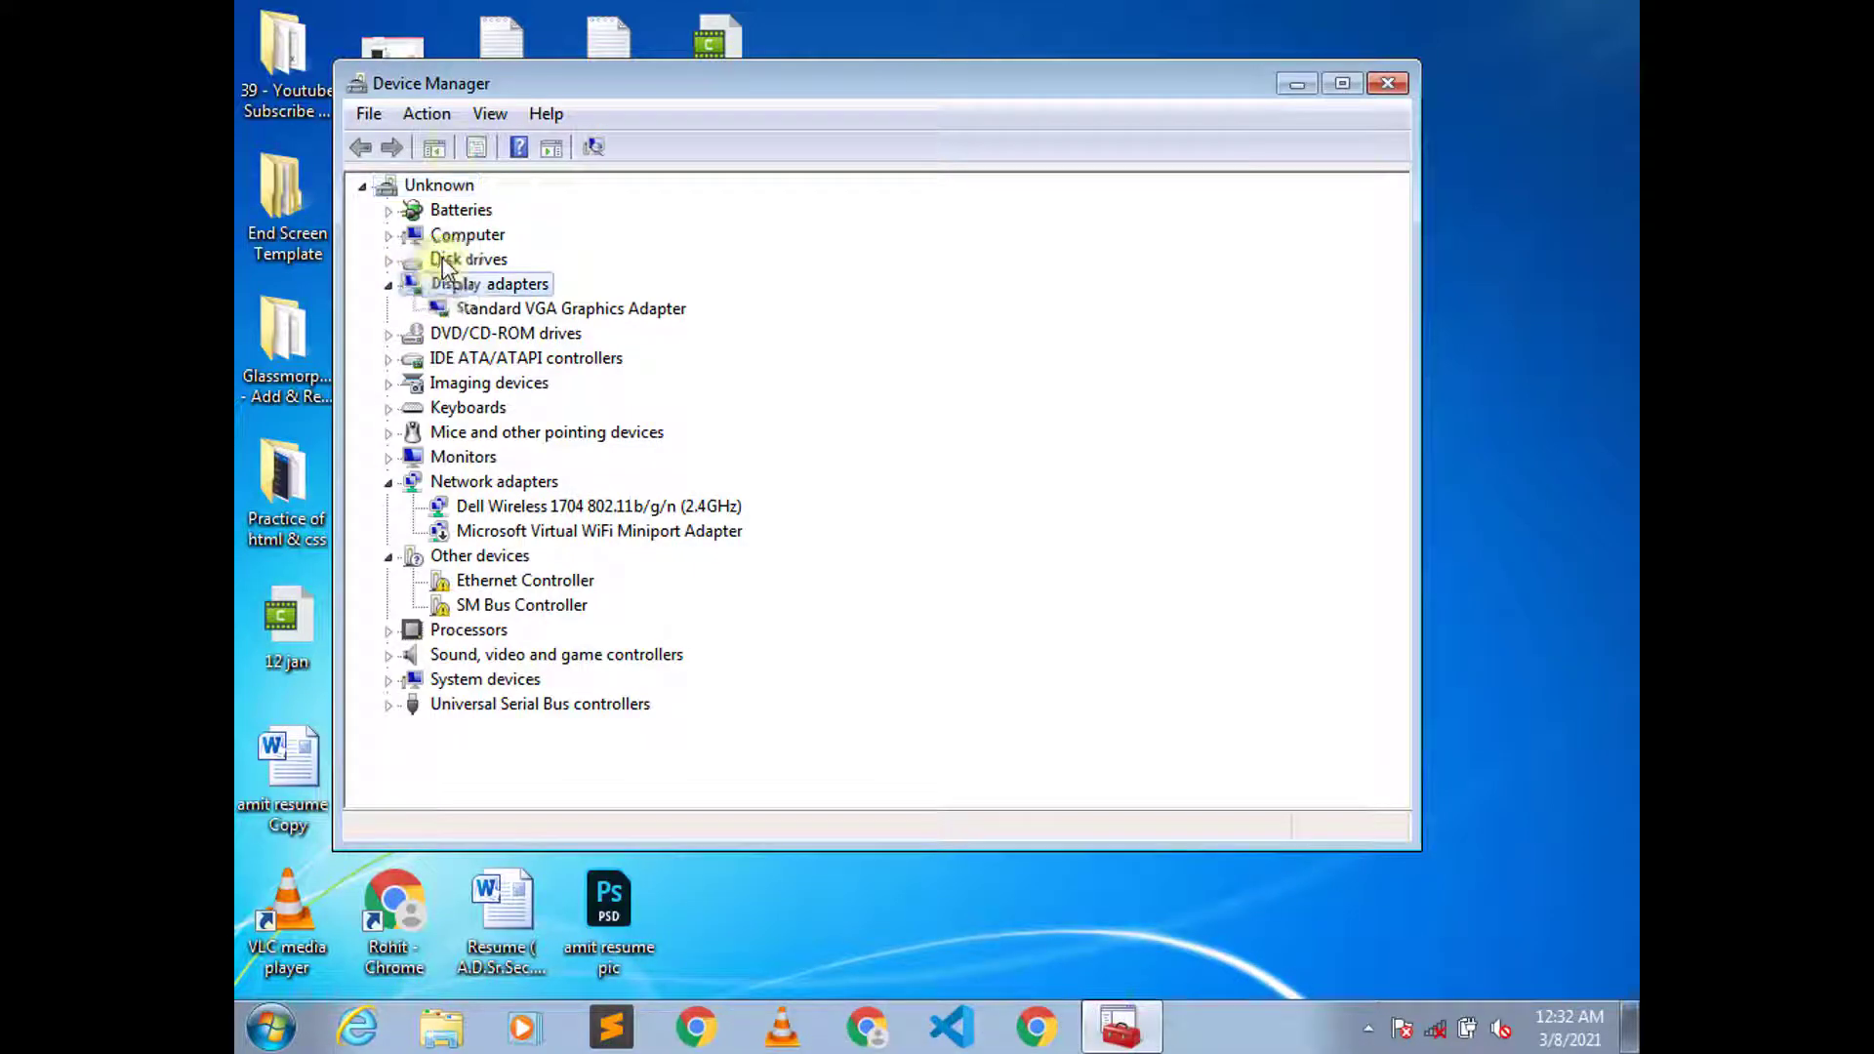
{"action": "left_click", "coordinate": [449, 123]}
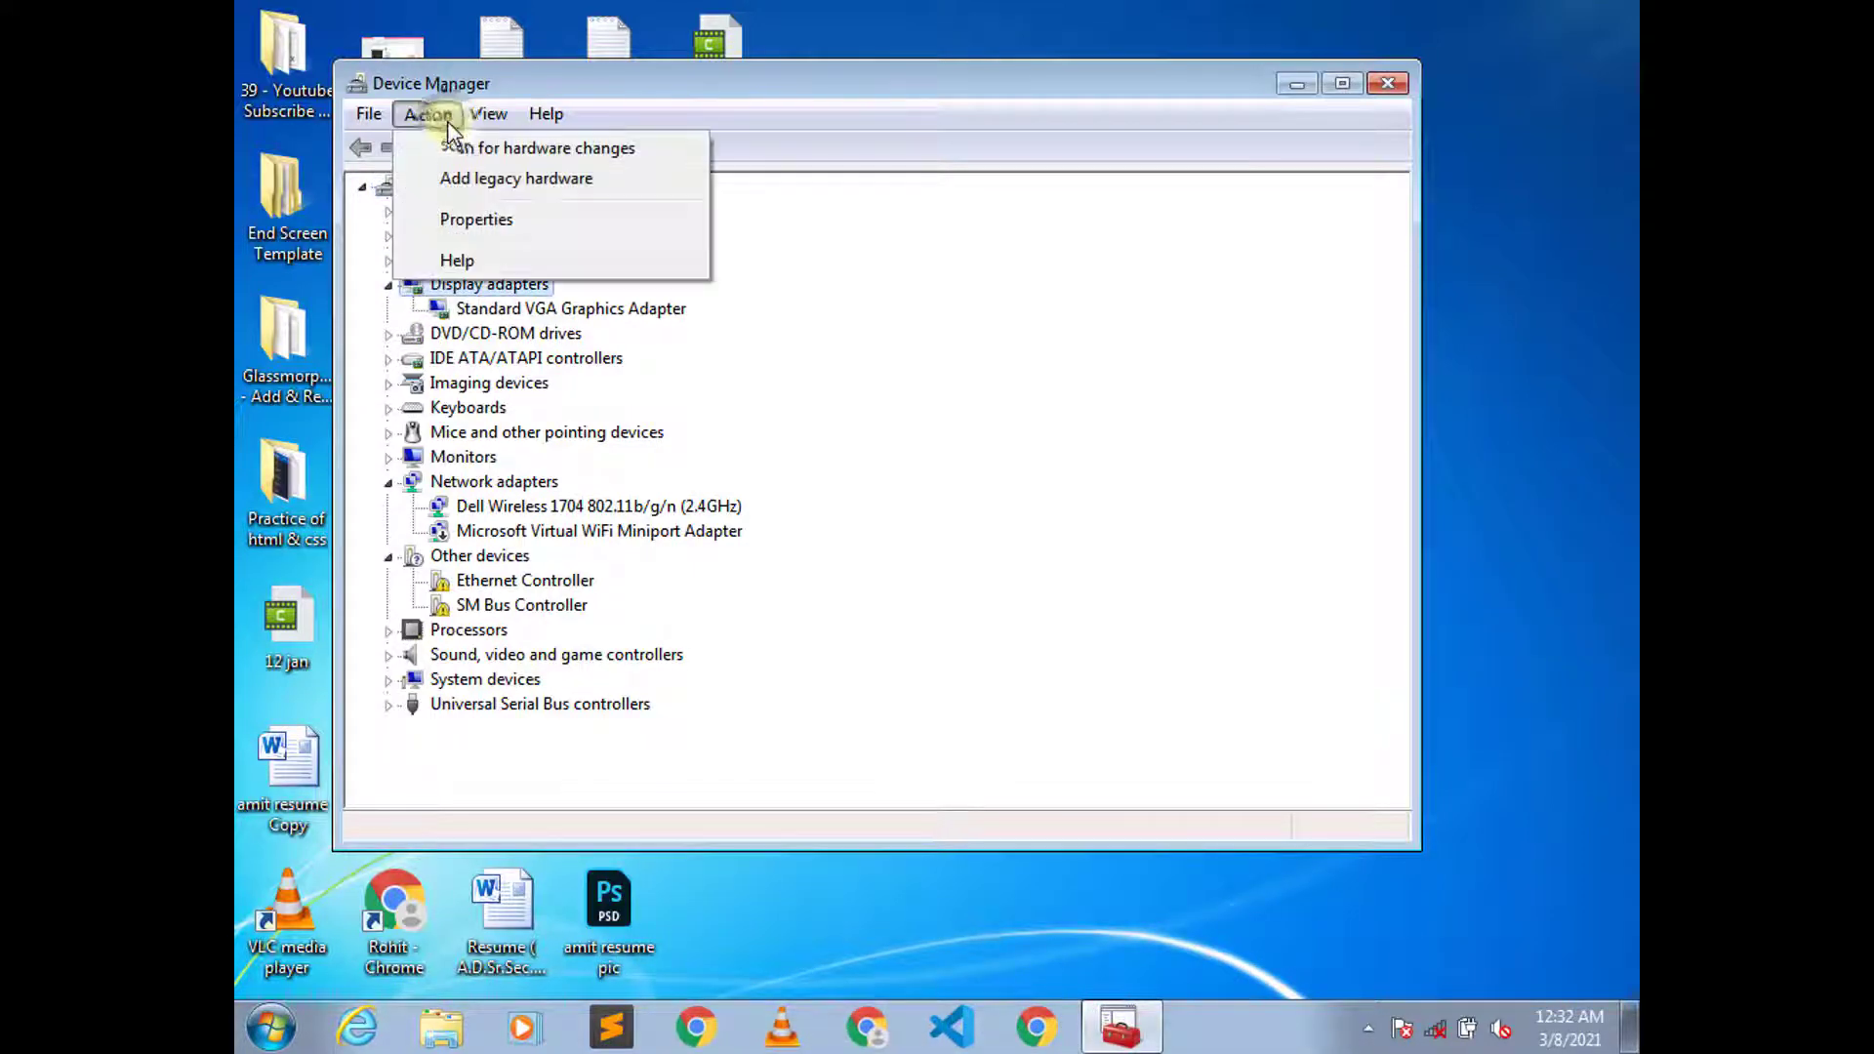
{"action": "left_click", "coordinate": [460, 182]}
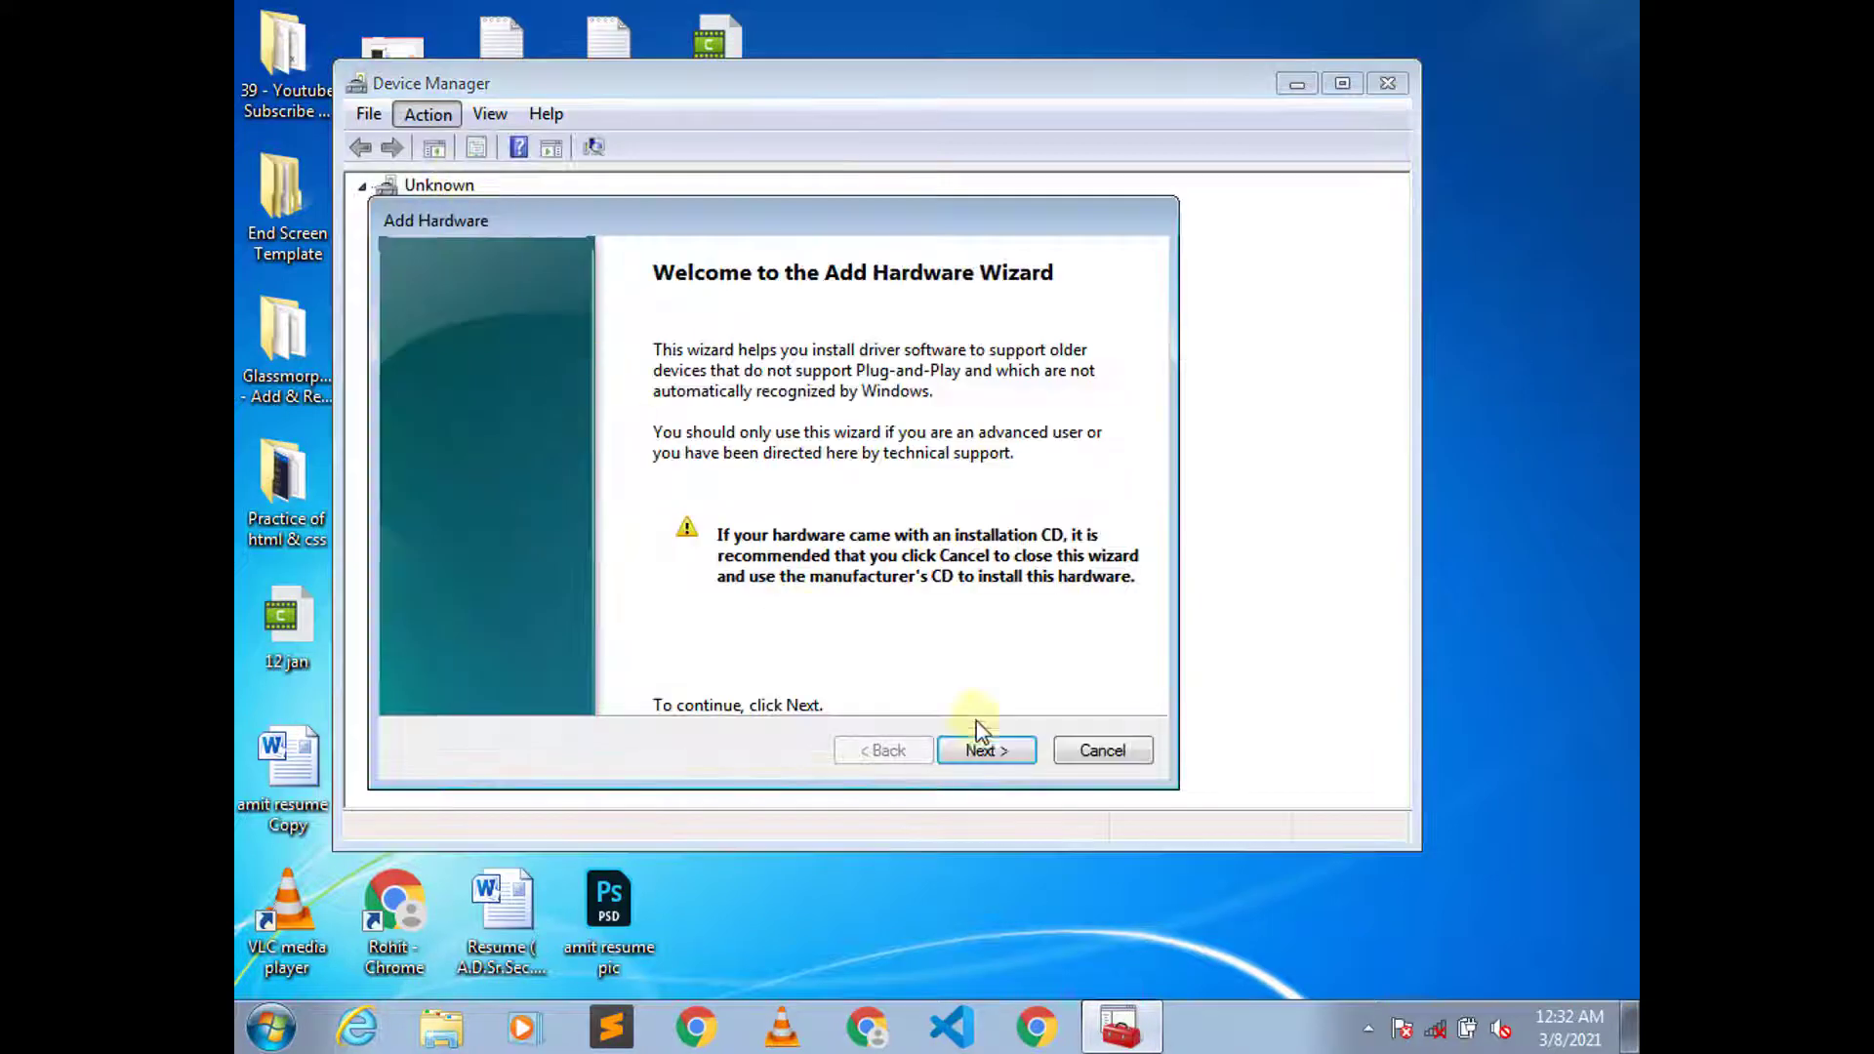
{"action": "left_click", "coordinate": [986, 750]}
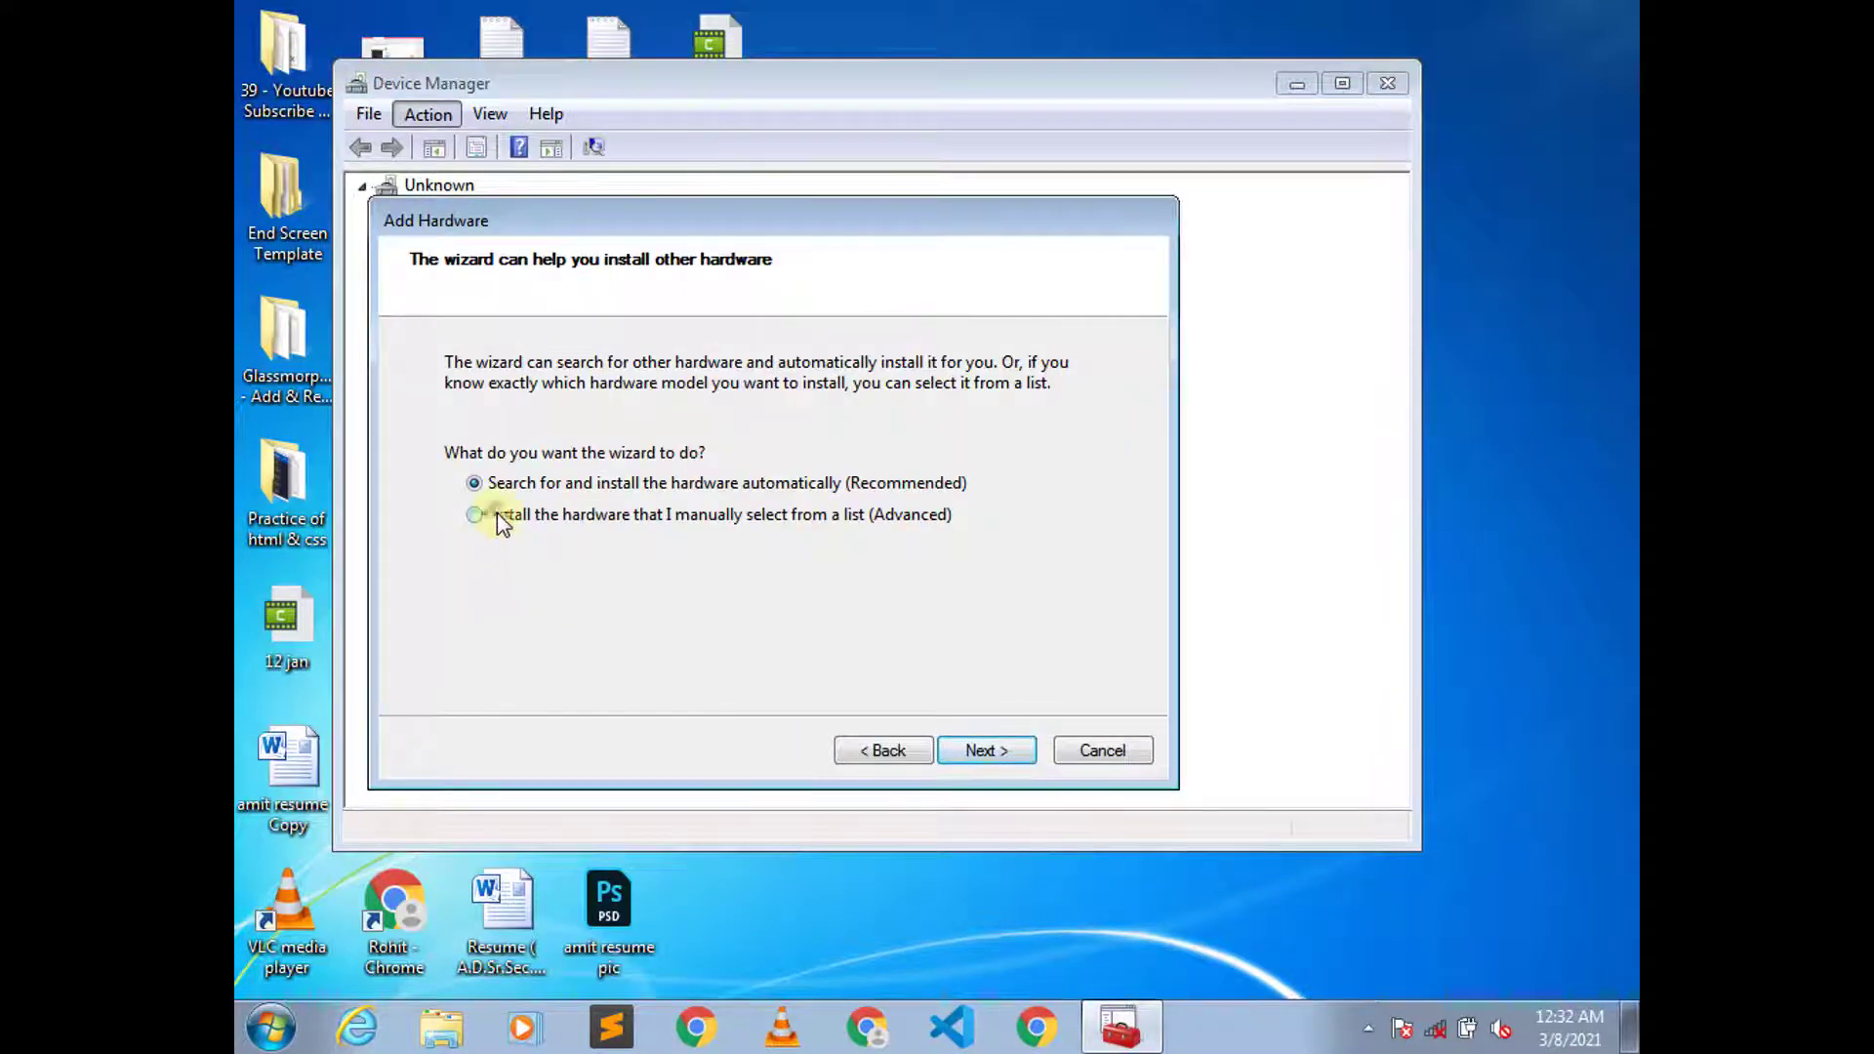
{"action": "left_click", "coordinate": [496, 517]}
{"action": "left_click", "coordinate": [987, 752]}
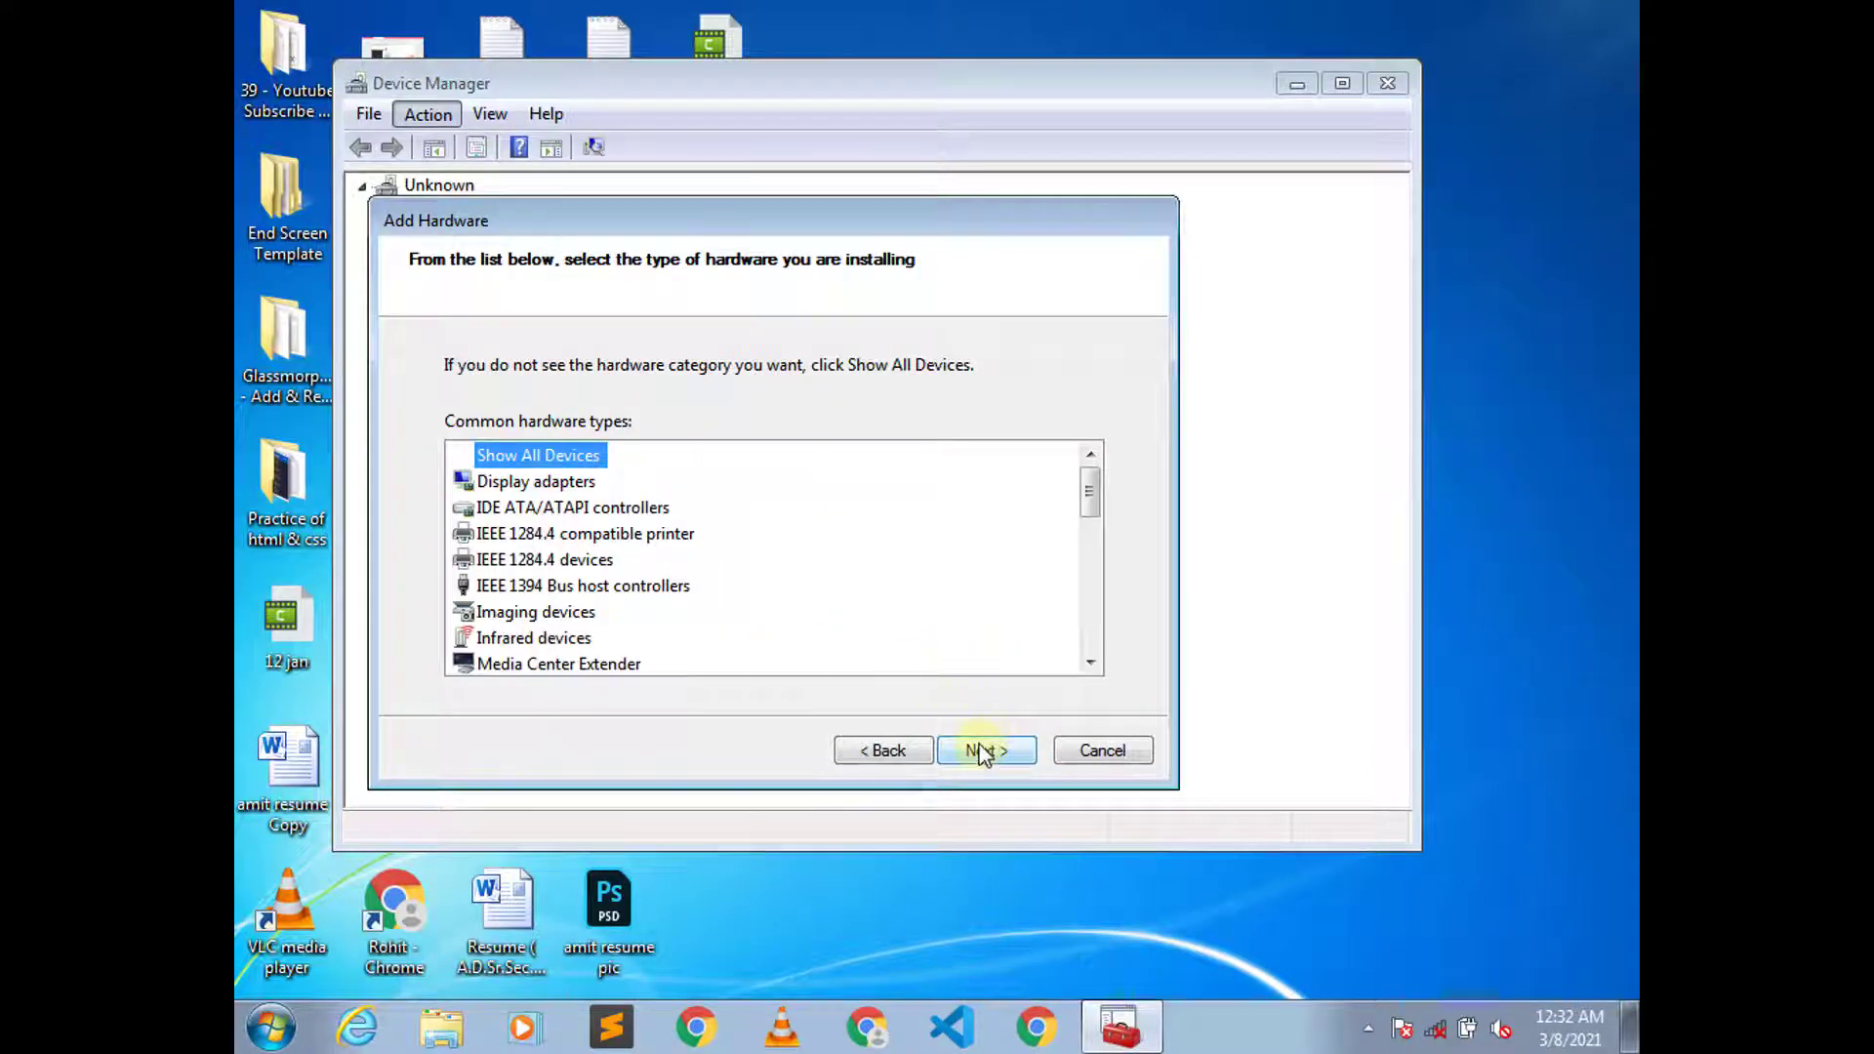
{"action": "left_click", "coordinate": [981, 751]}
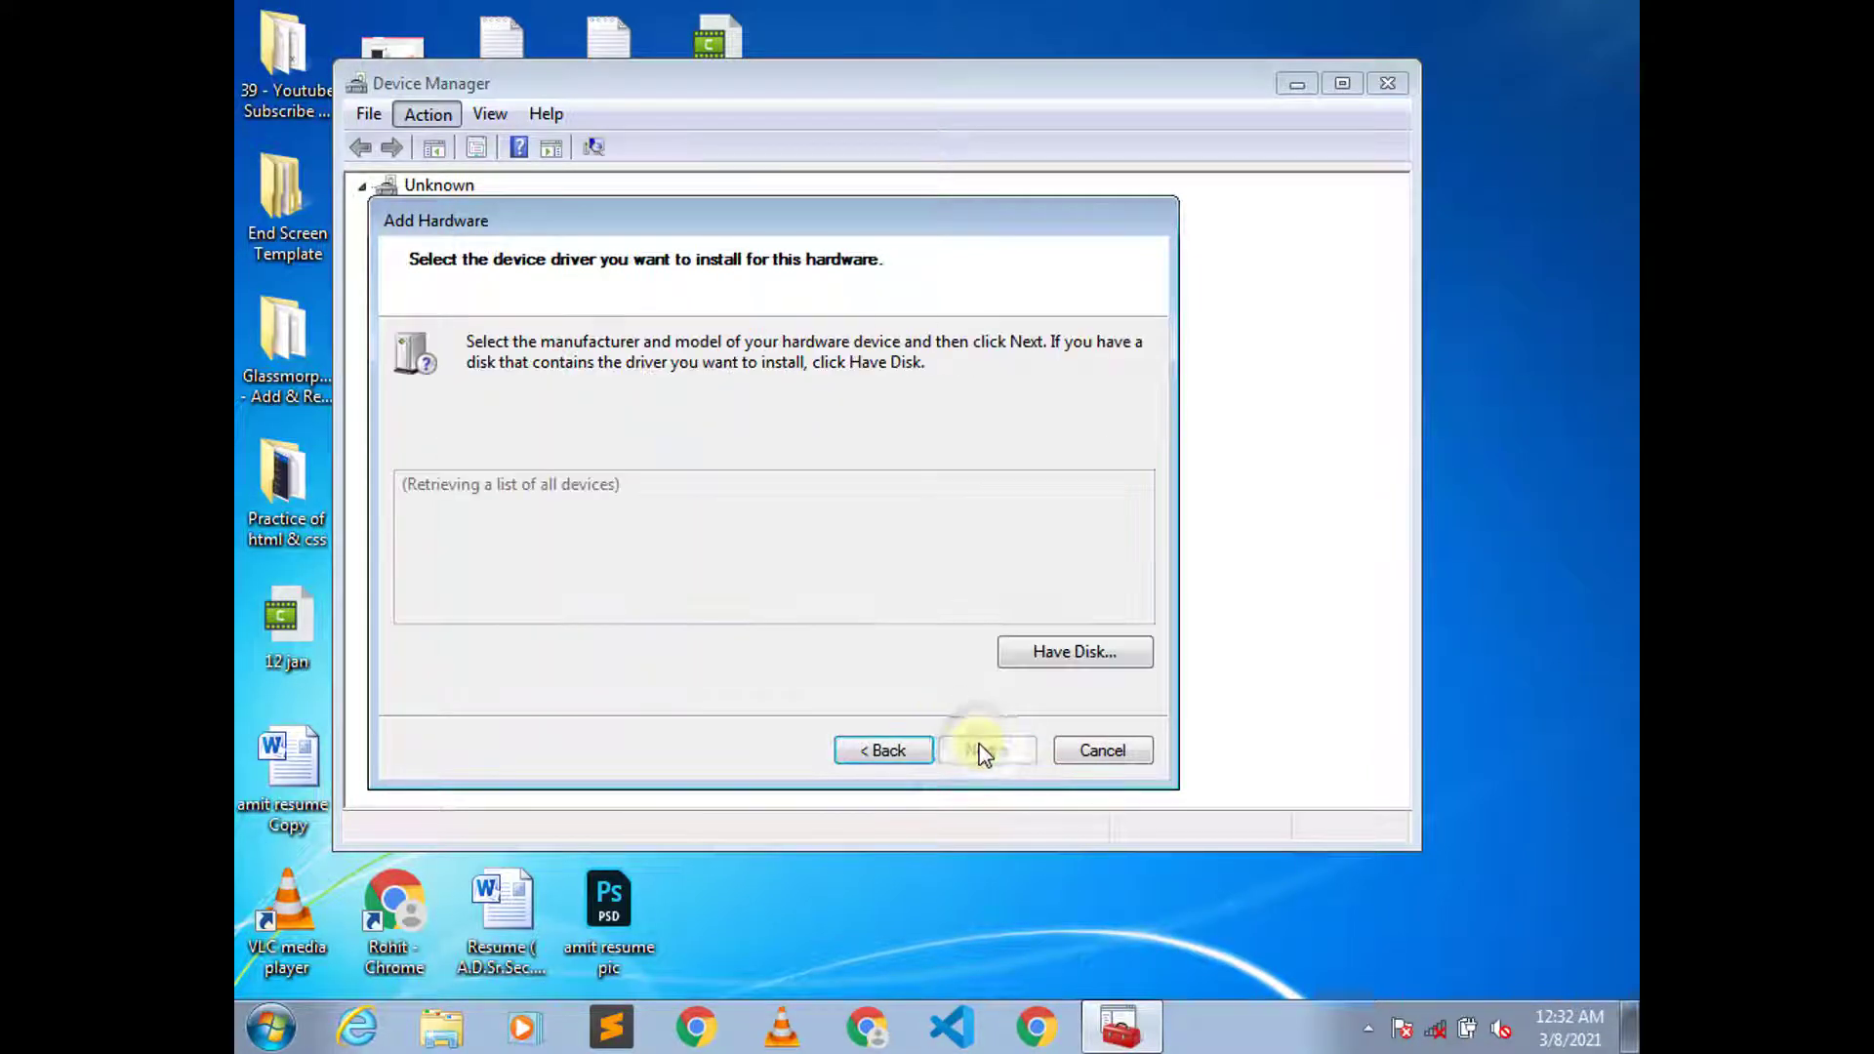
- Load the driver from disk using the igdlh64 file in the Graphics subfolder of the desktop's Intel HD Graphics folder
{"action": "left_click", "coordinate": [1057, 650]}
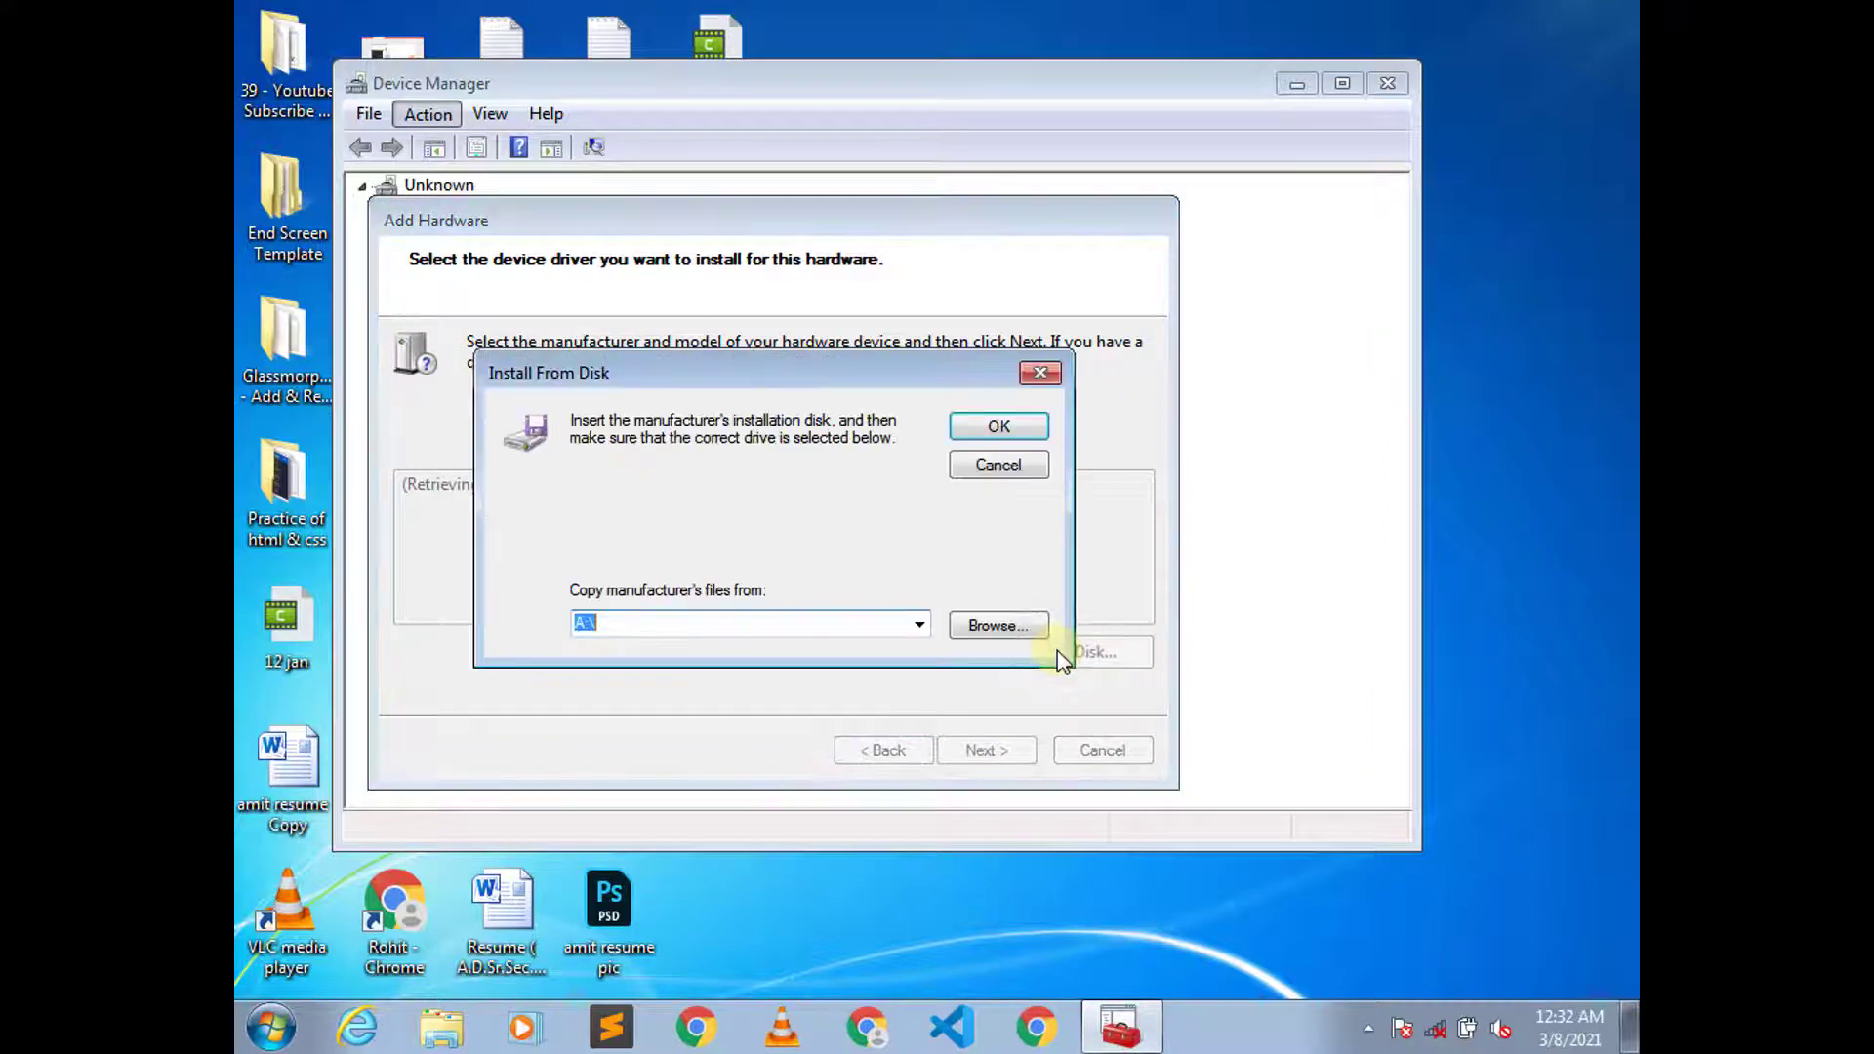
{"action": "left_click", "coordinate": [995, 625]}
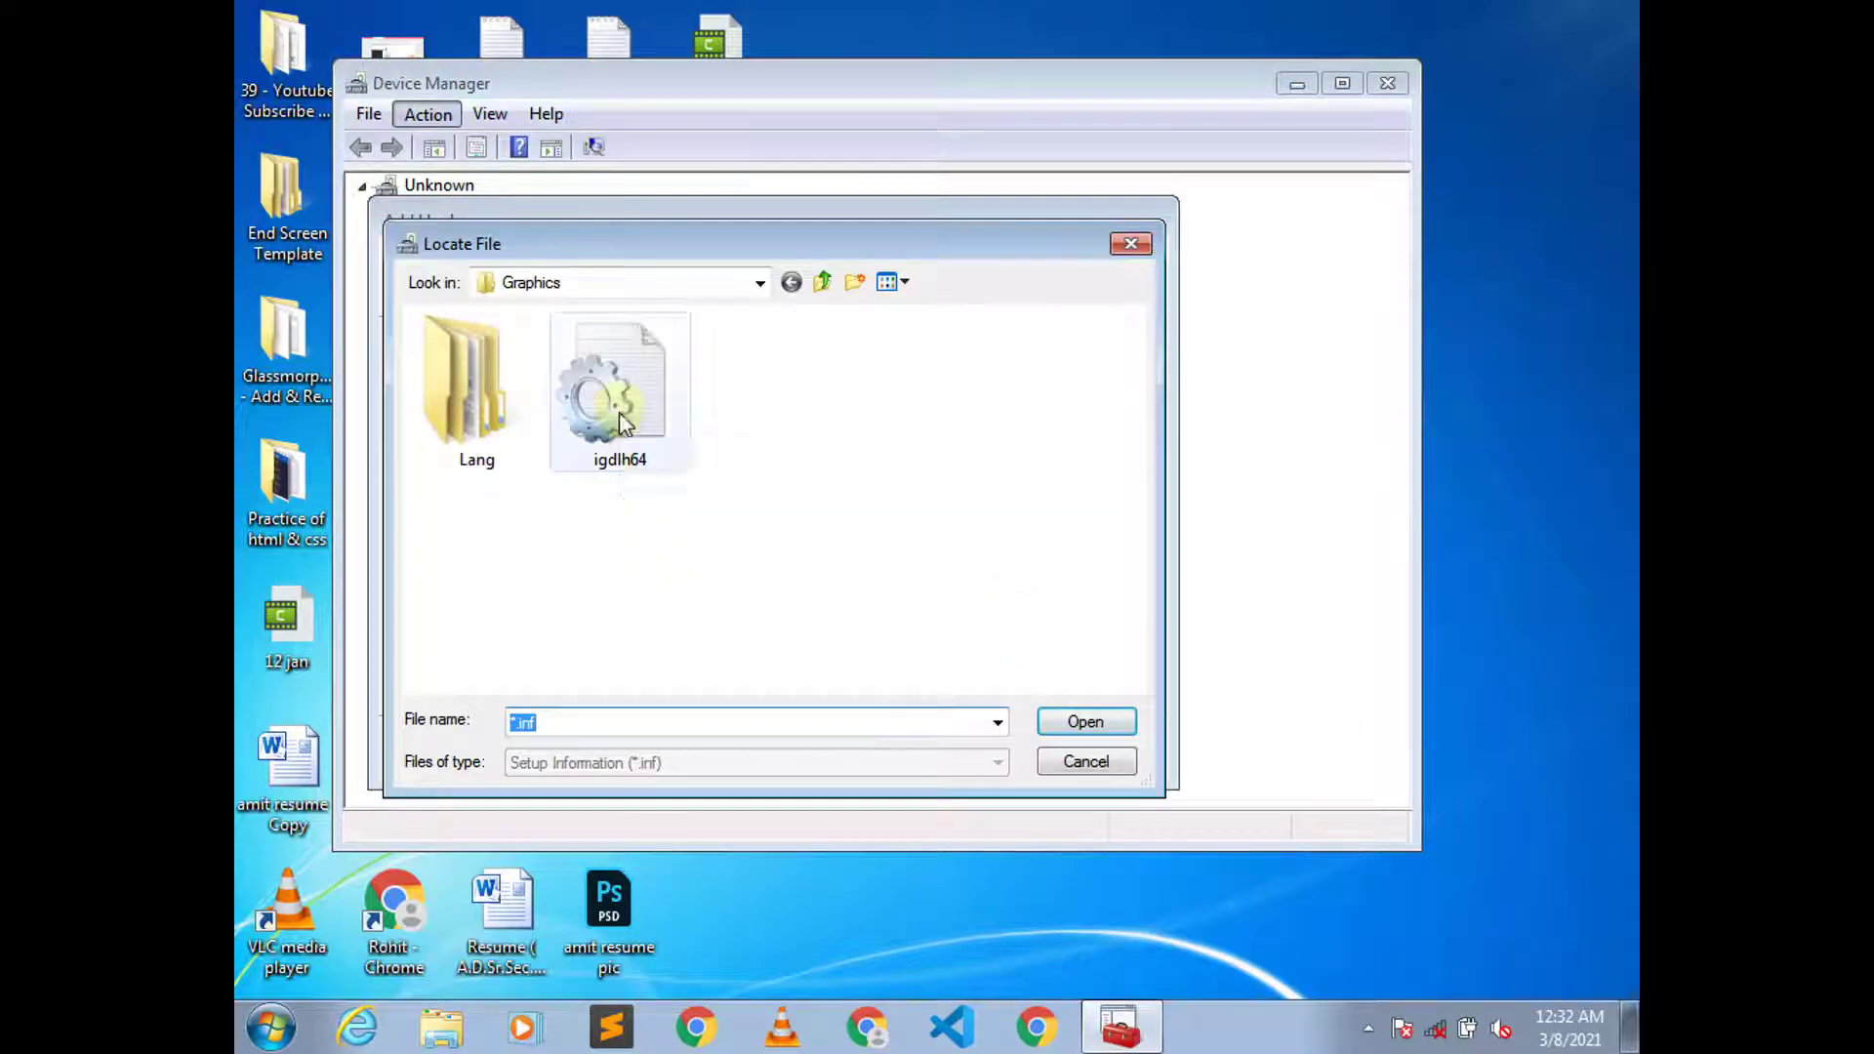
{"action": "double_click", "coordinate": [822, 284]}
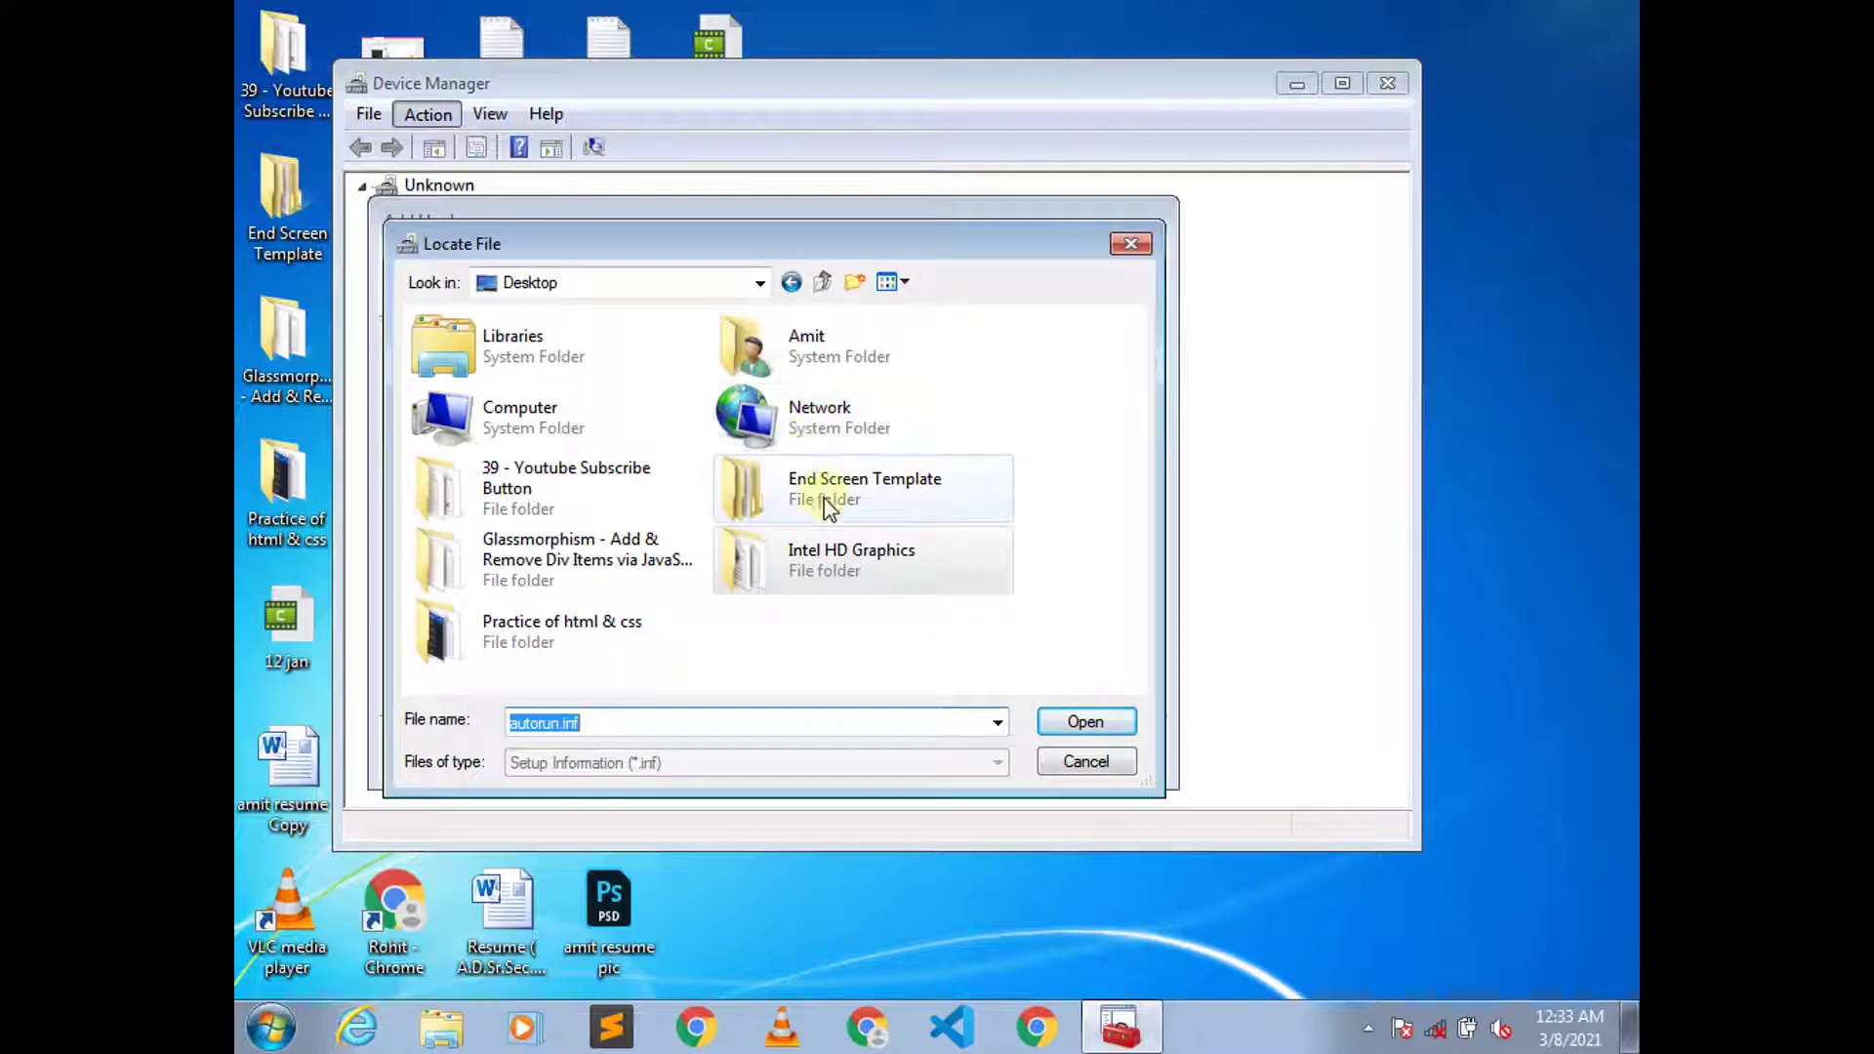
{"action": "double_click", "coordinate": [811, 553]}
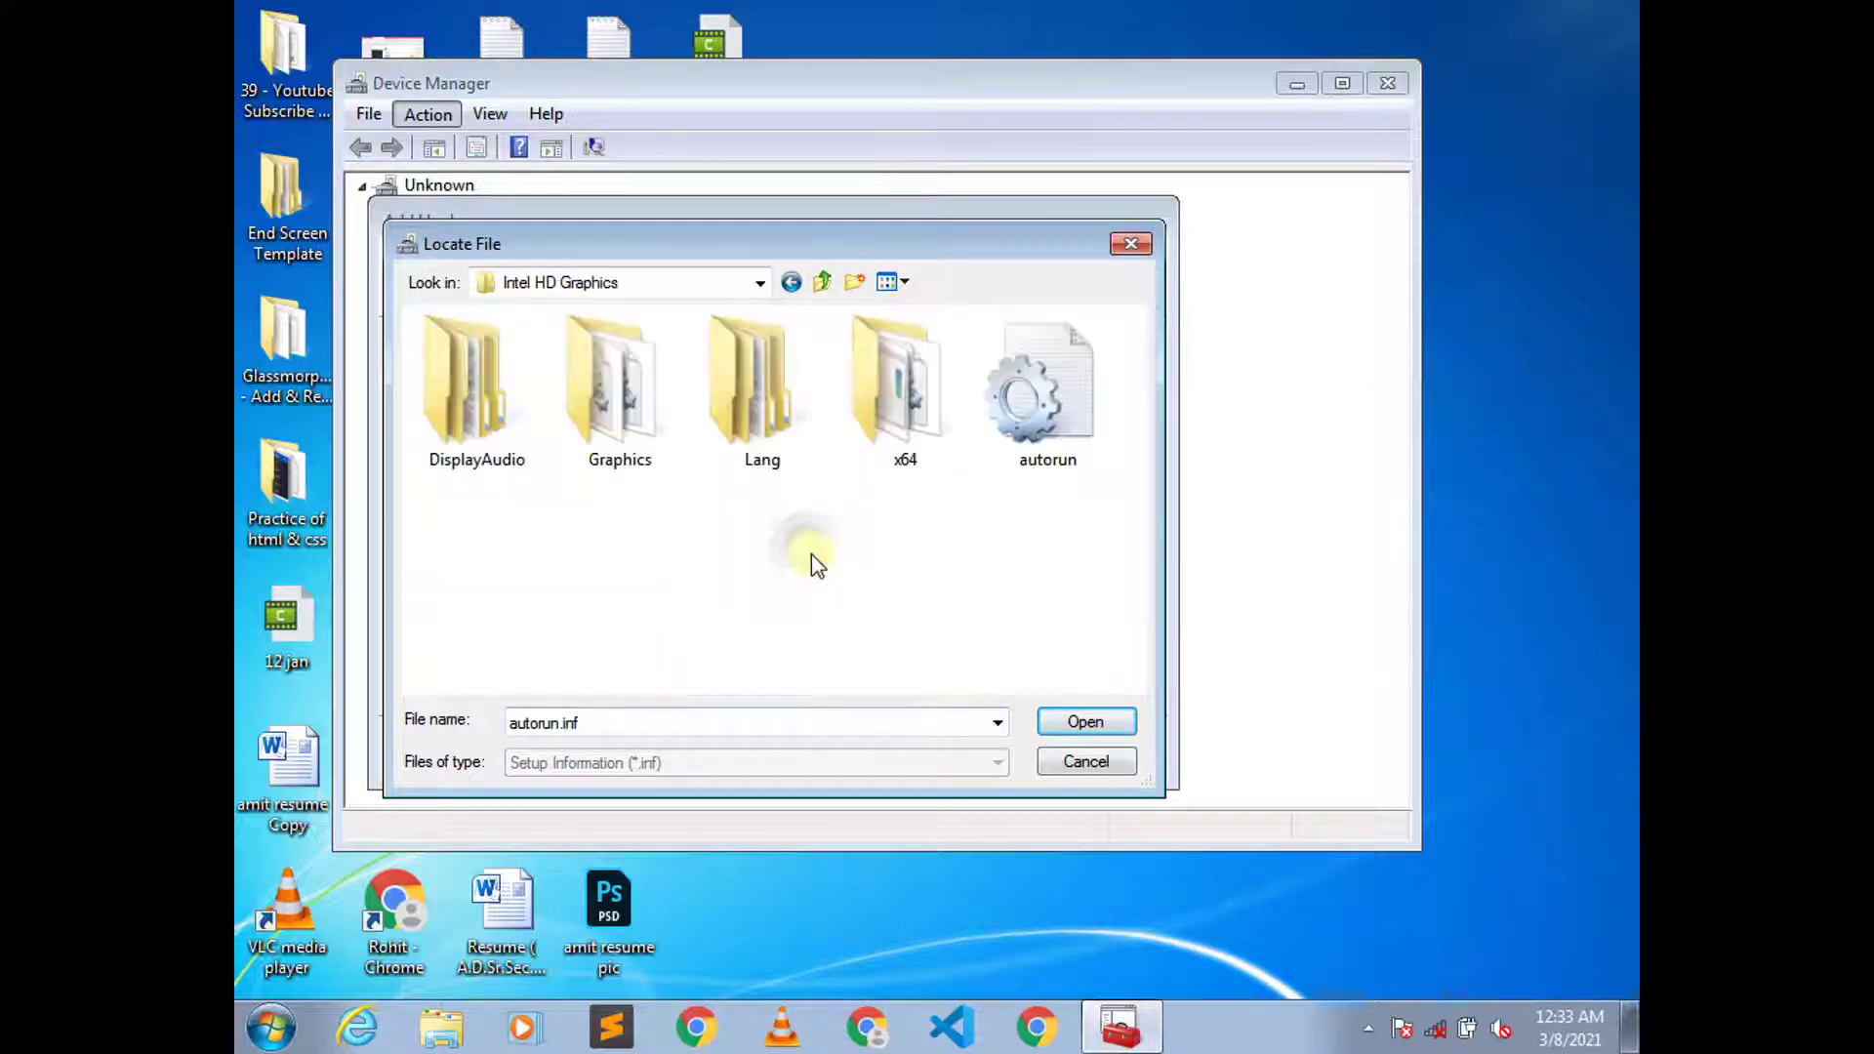
{"action": "double_click", "coordinate": [615, 418]}
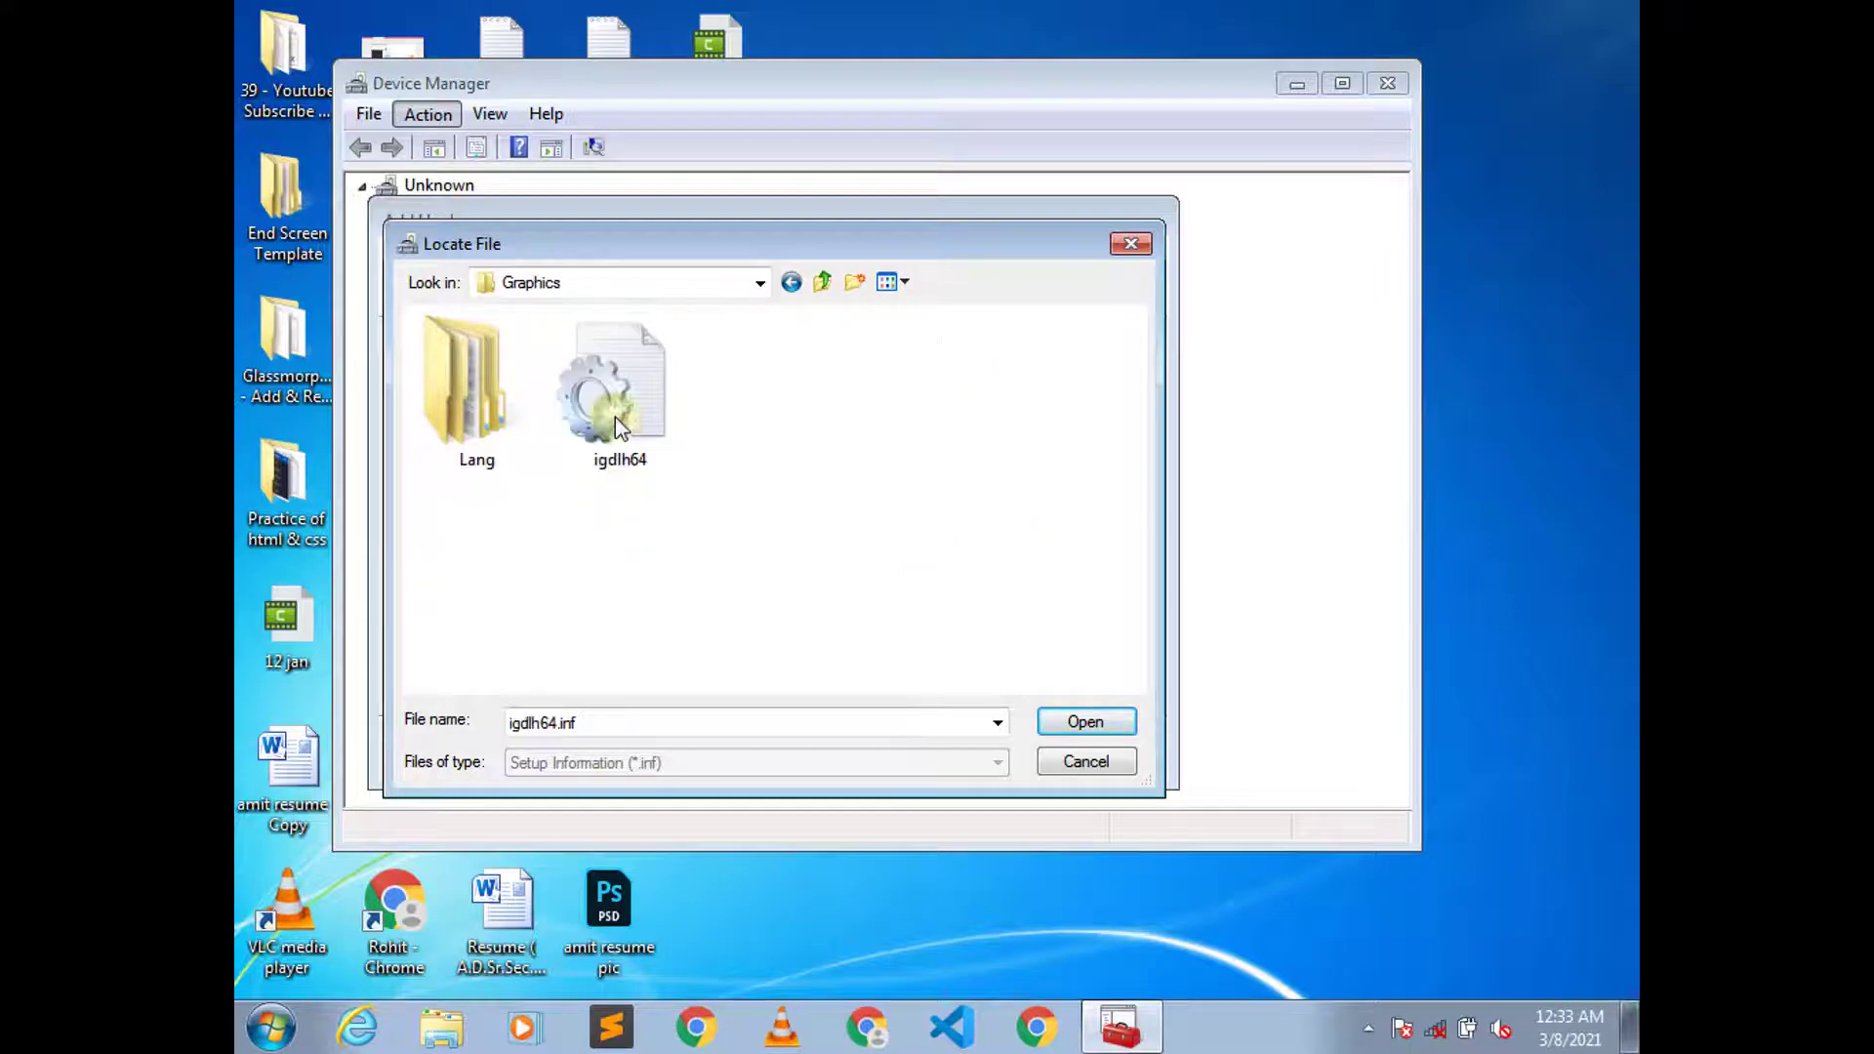
{"action": "left_click", "coordinate": [617, 415]}
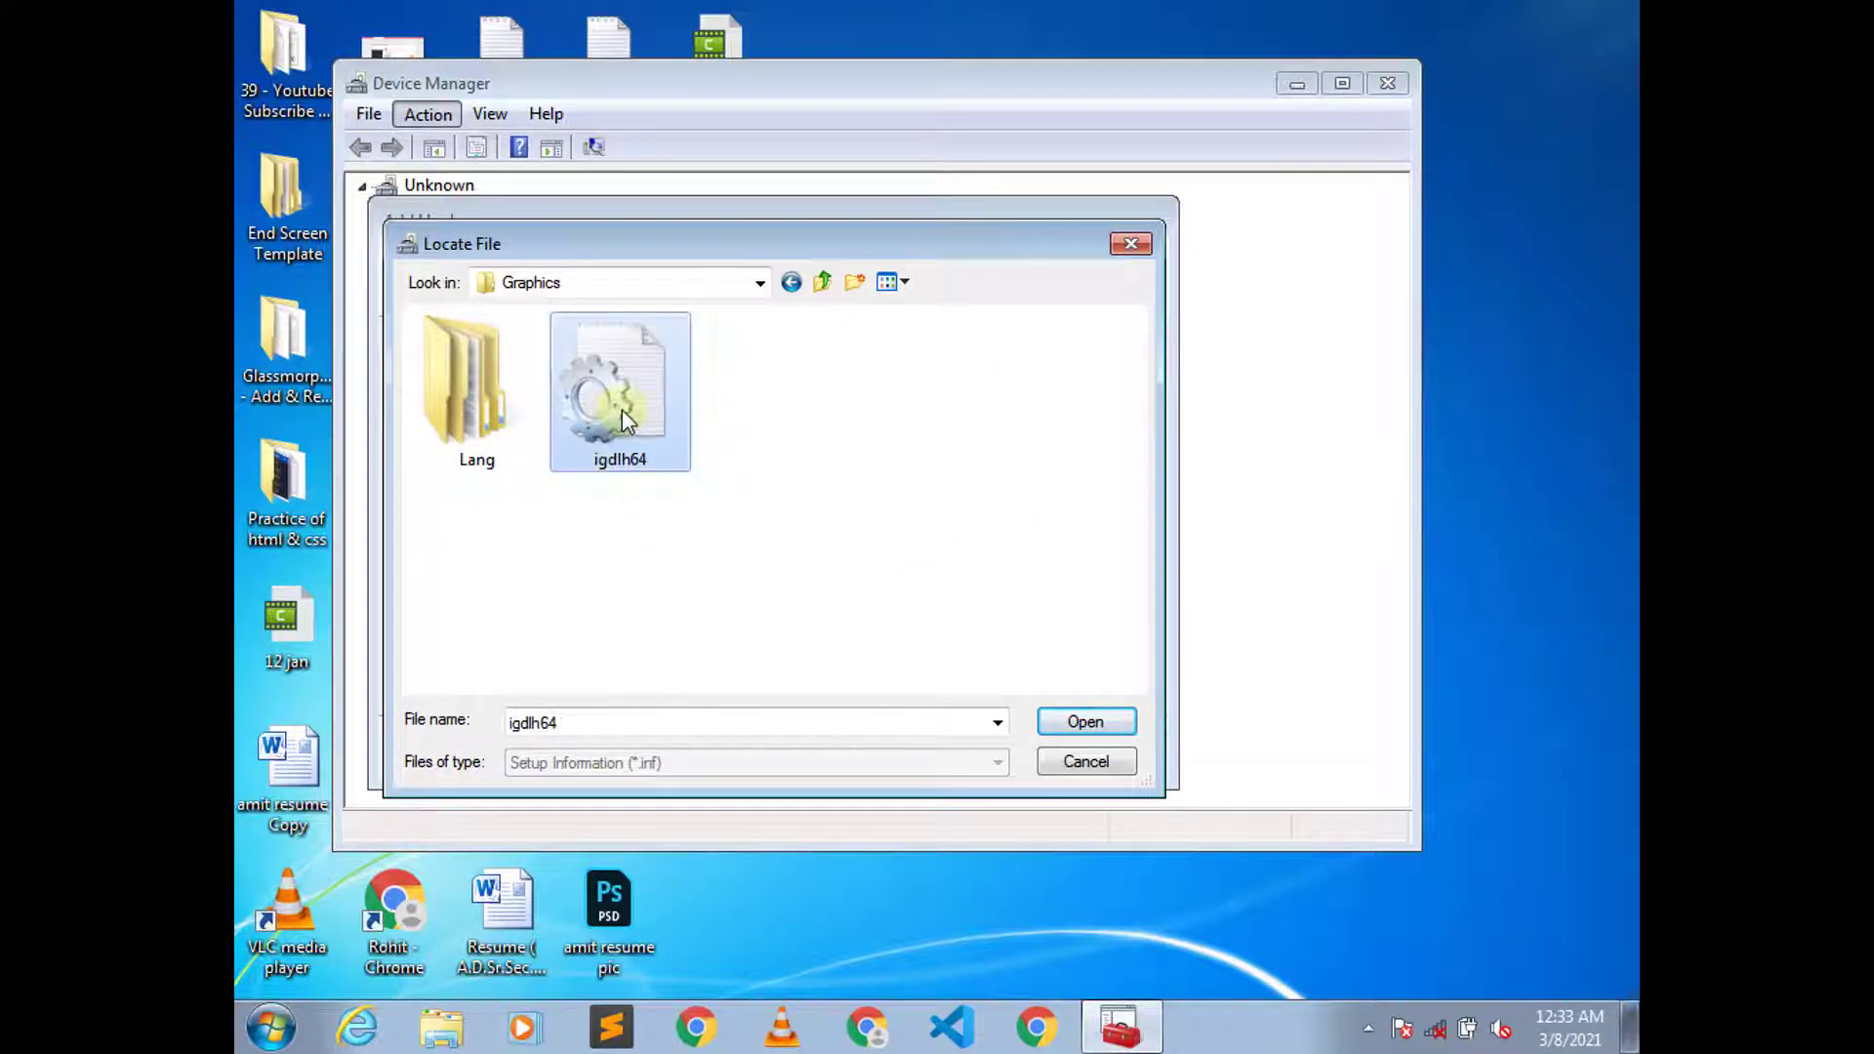
{"action": "right_click", "coordinate": [623, 408]}
{"action": "left_click", "coordinate": [674, 405]}
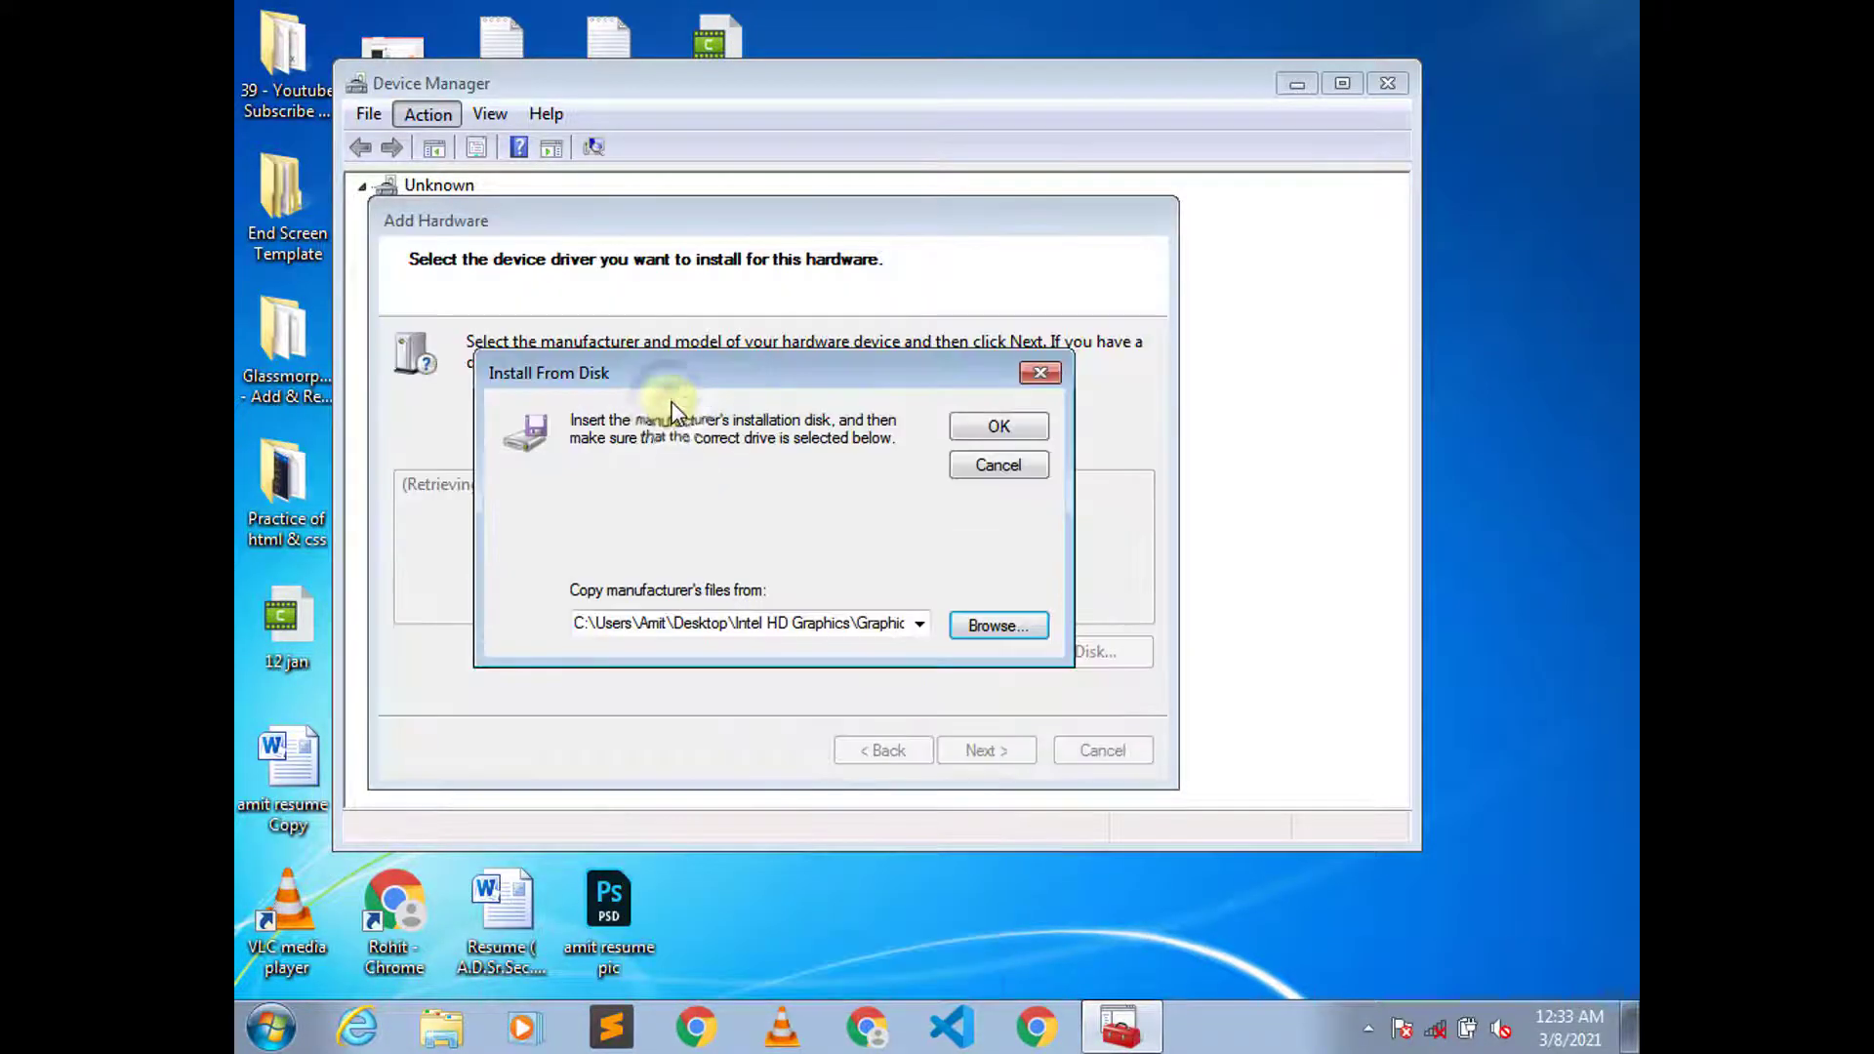
{"action": "left_click", "coordinate": [999, 426]}
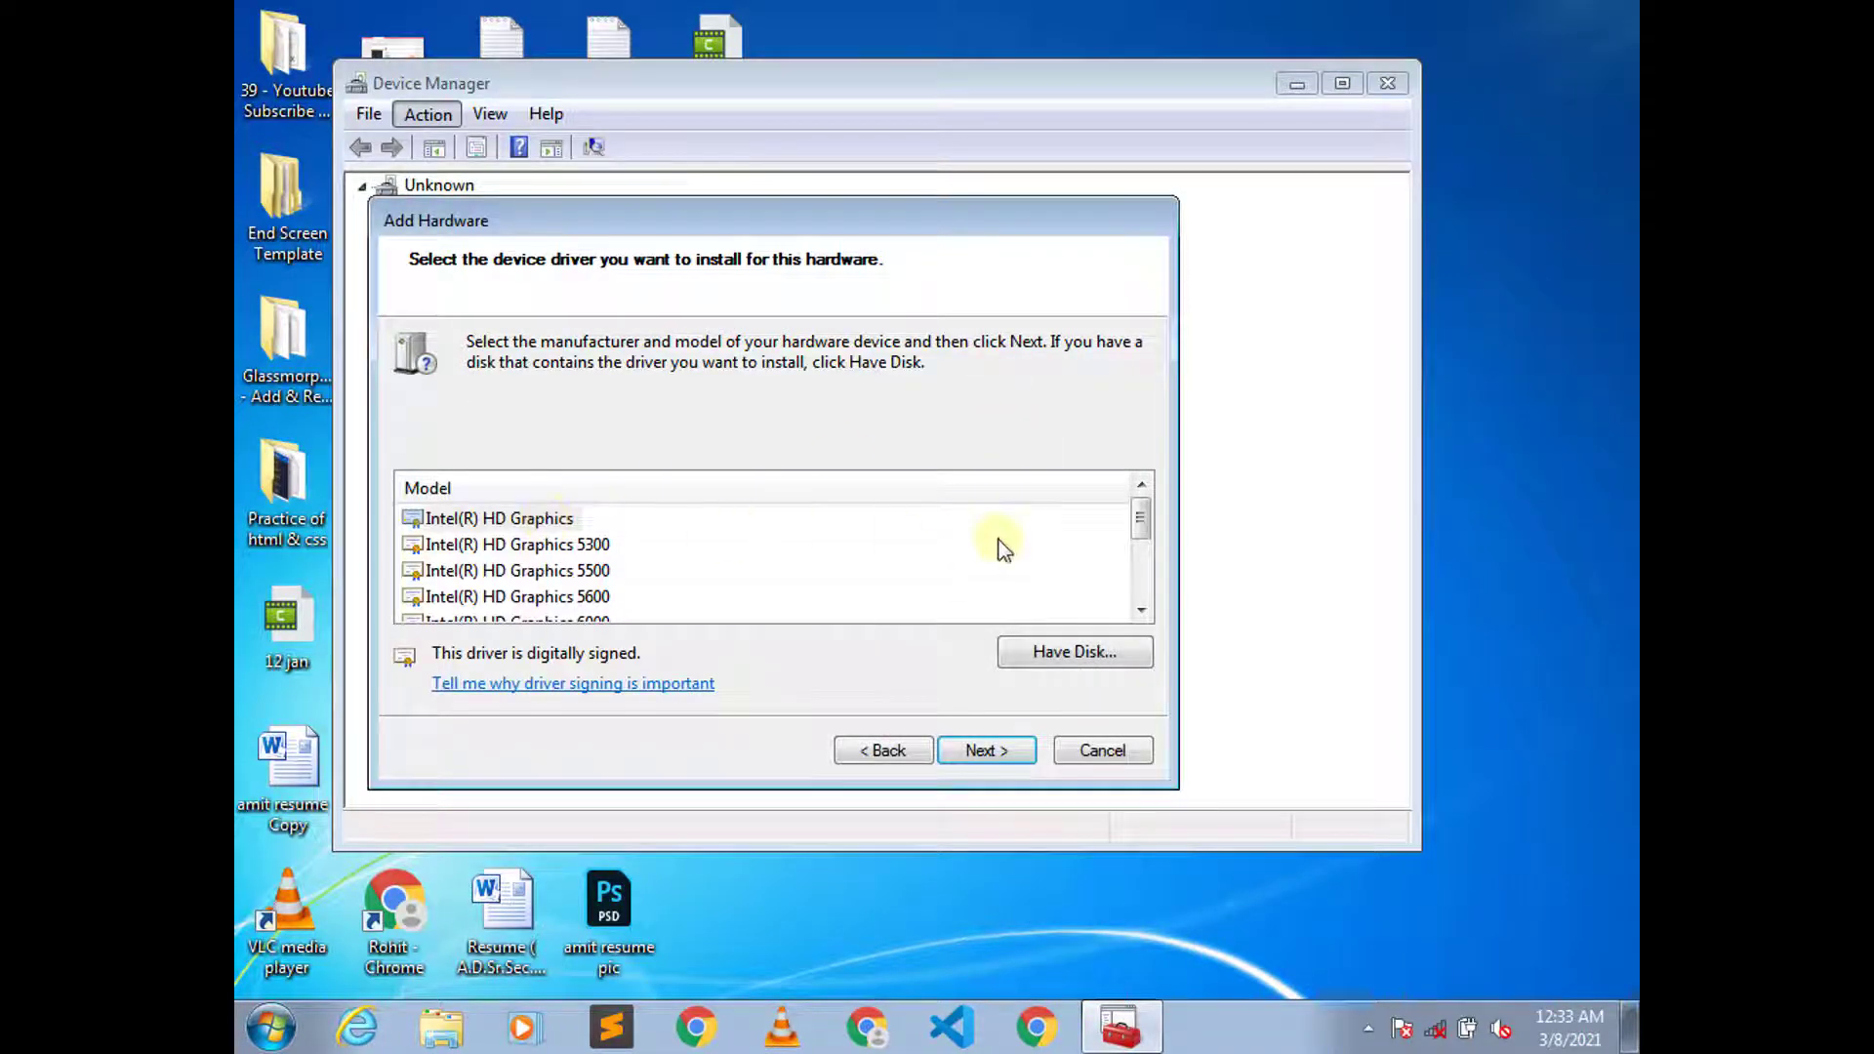
- Install the Intel(R) HD Graphics model from the driver list and finish the Add Hardware wizard
{"action": "mouse_move", "coordinate": [1139, 517]}
{"action": "left_mouse_down"}
{"action": "mouse_move", "coordinate": [1142, 582]}
{"action": "mouse_move", "coordinate": [1139, 512]}
{"action": "left_mouse_up"}
{"action": "left_click", "coordinate": [527, 524]}
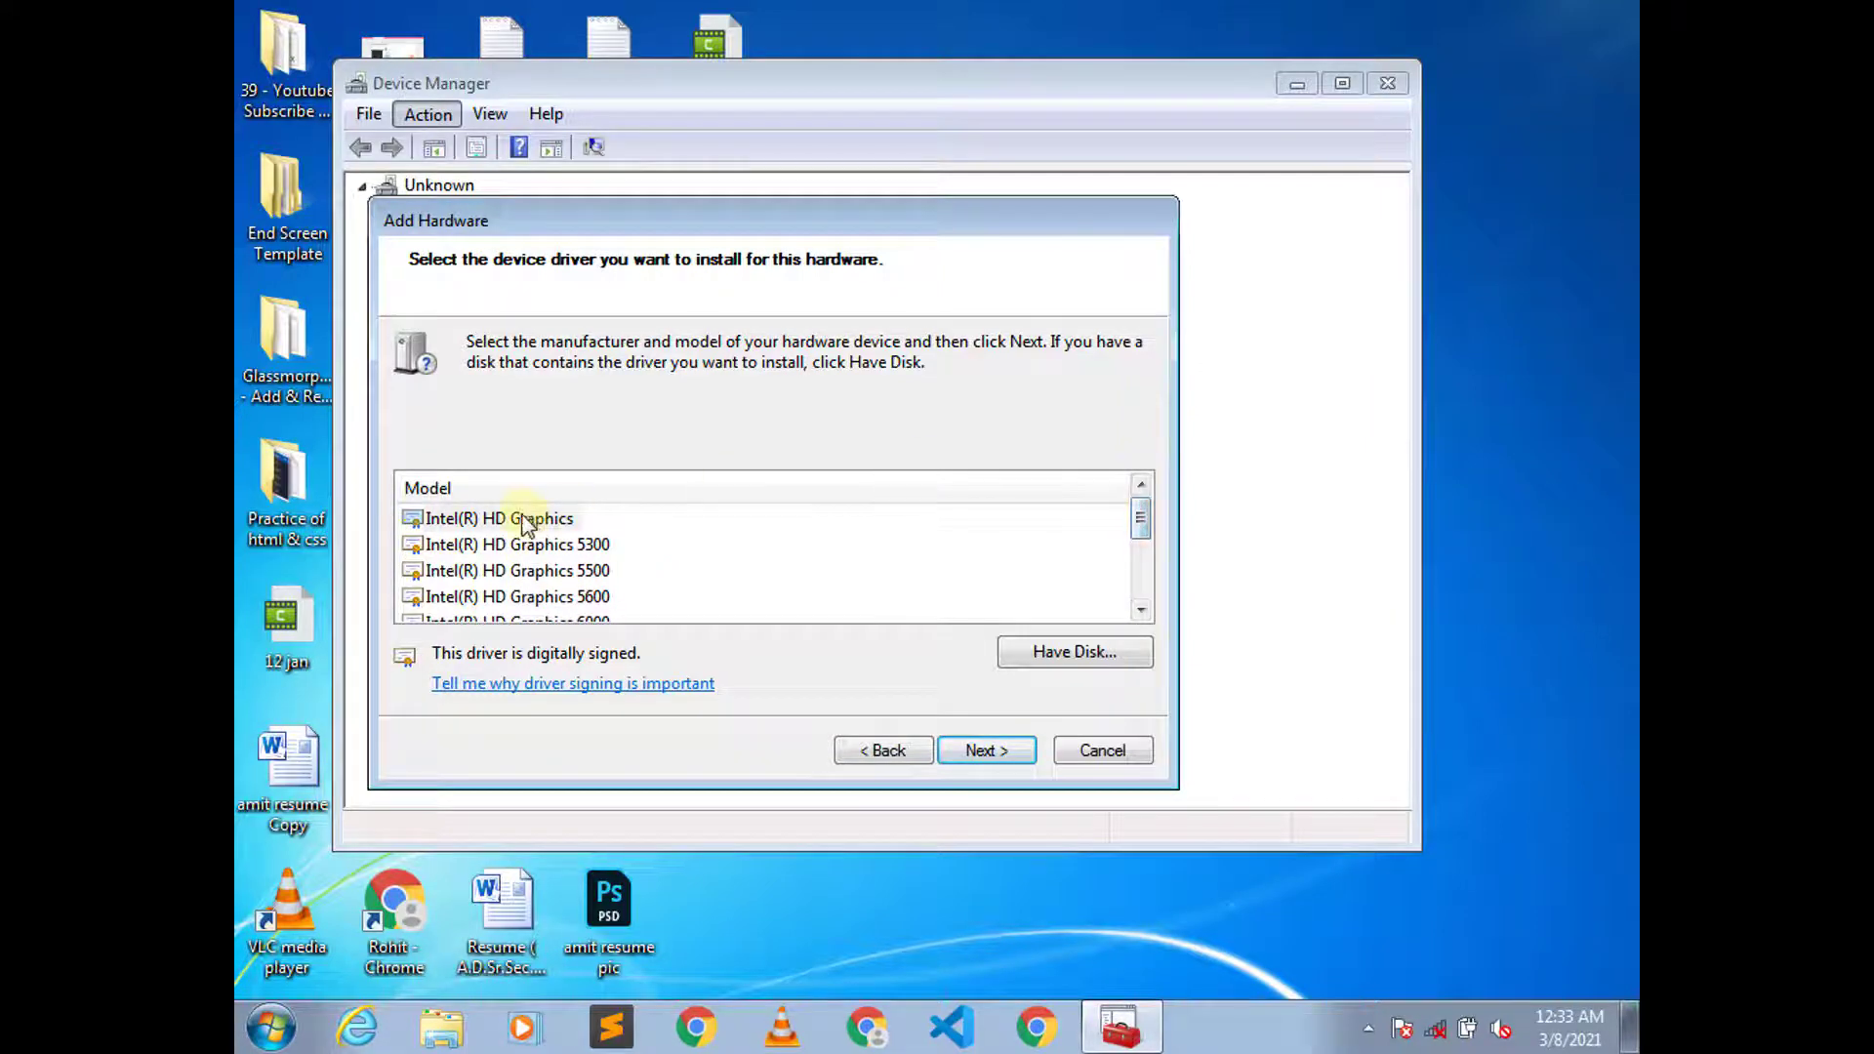
{"action": "left_click", "coordinate": [498, 520]}
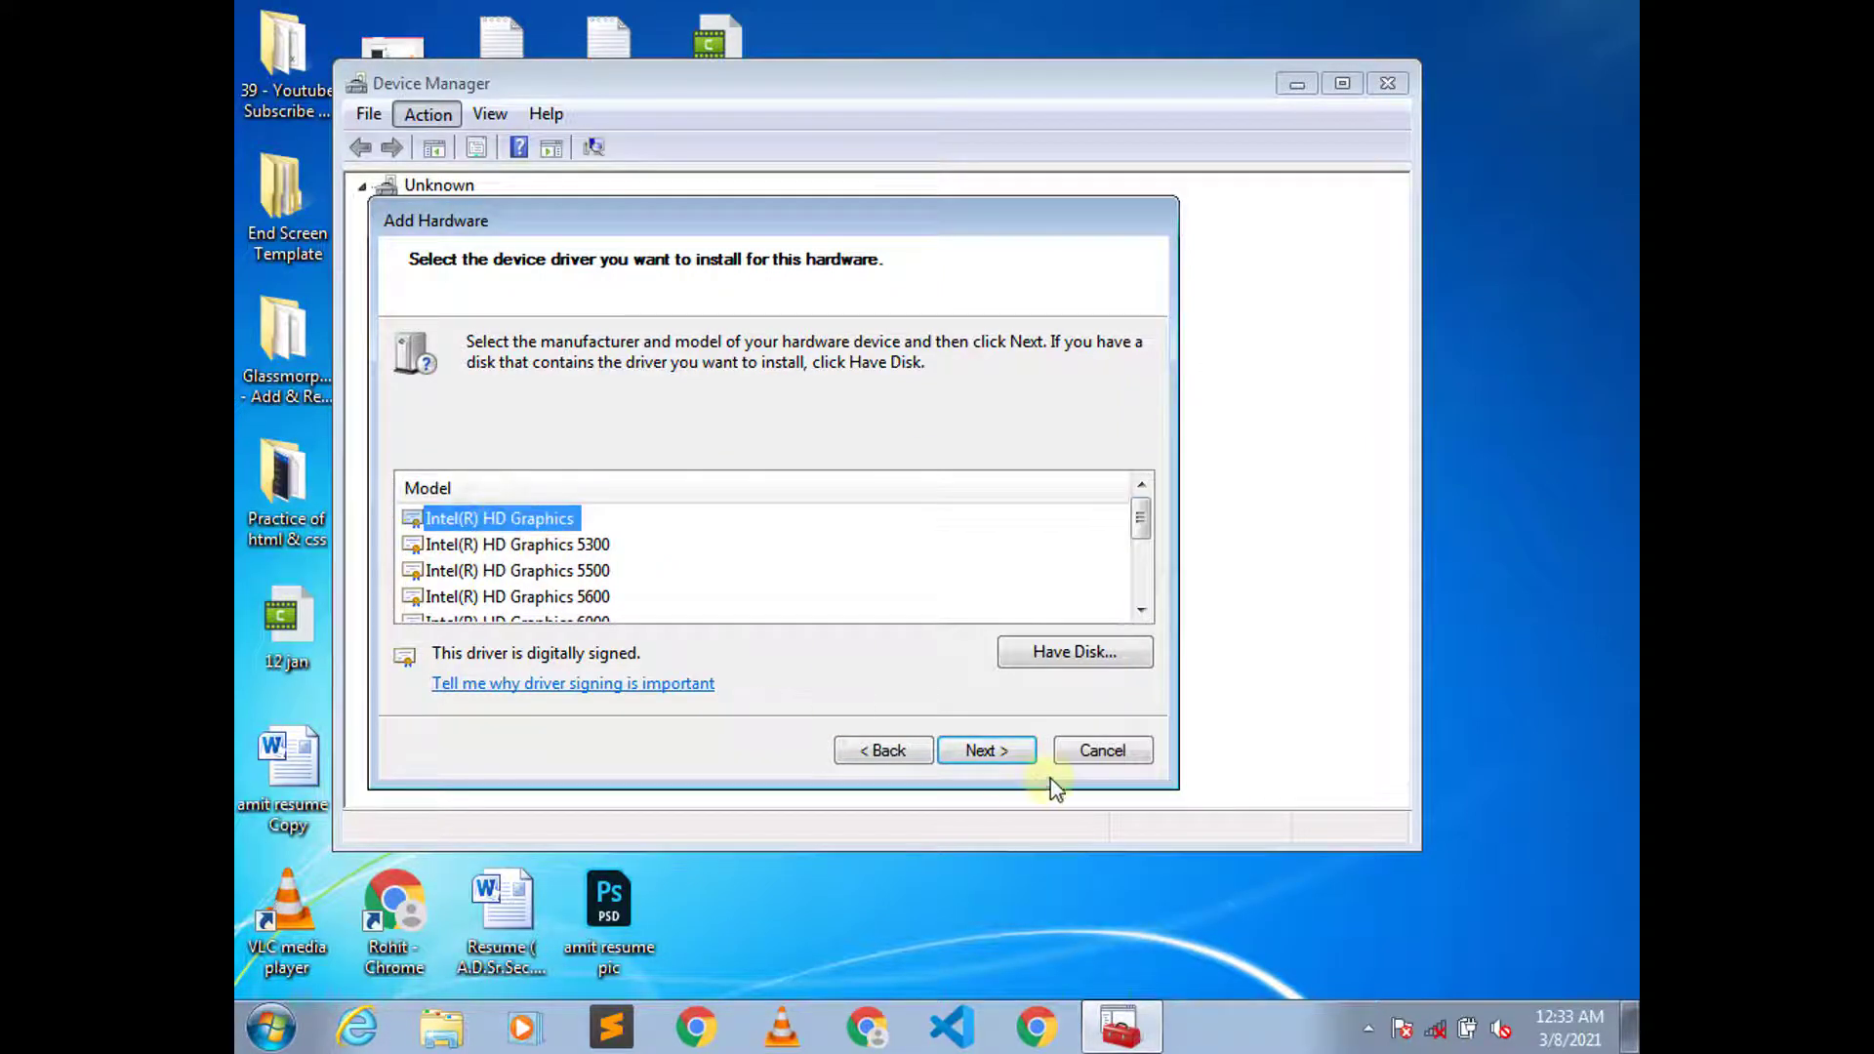
{"action": "left_click", "coordinate": [1001, 751]}
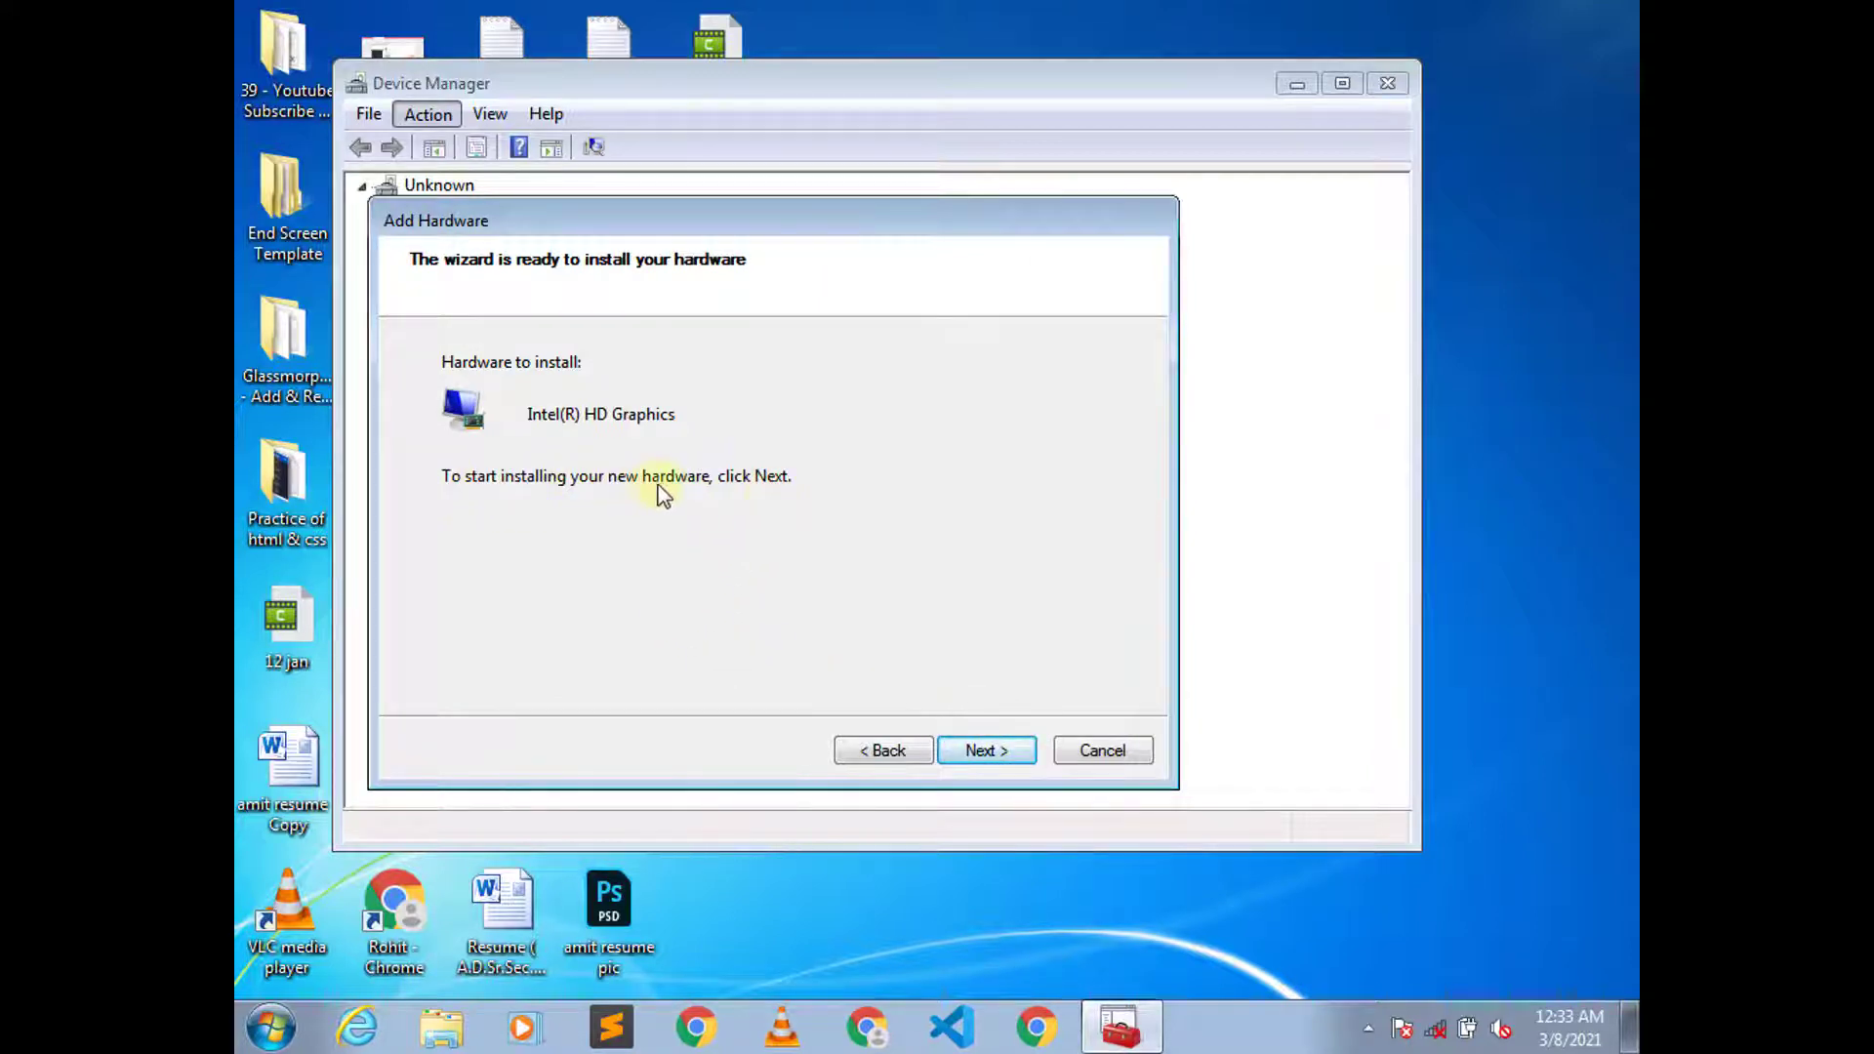
{"action": "left_click", "coordinate": [985, 756]}
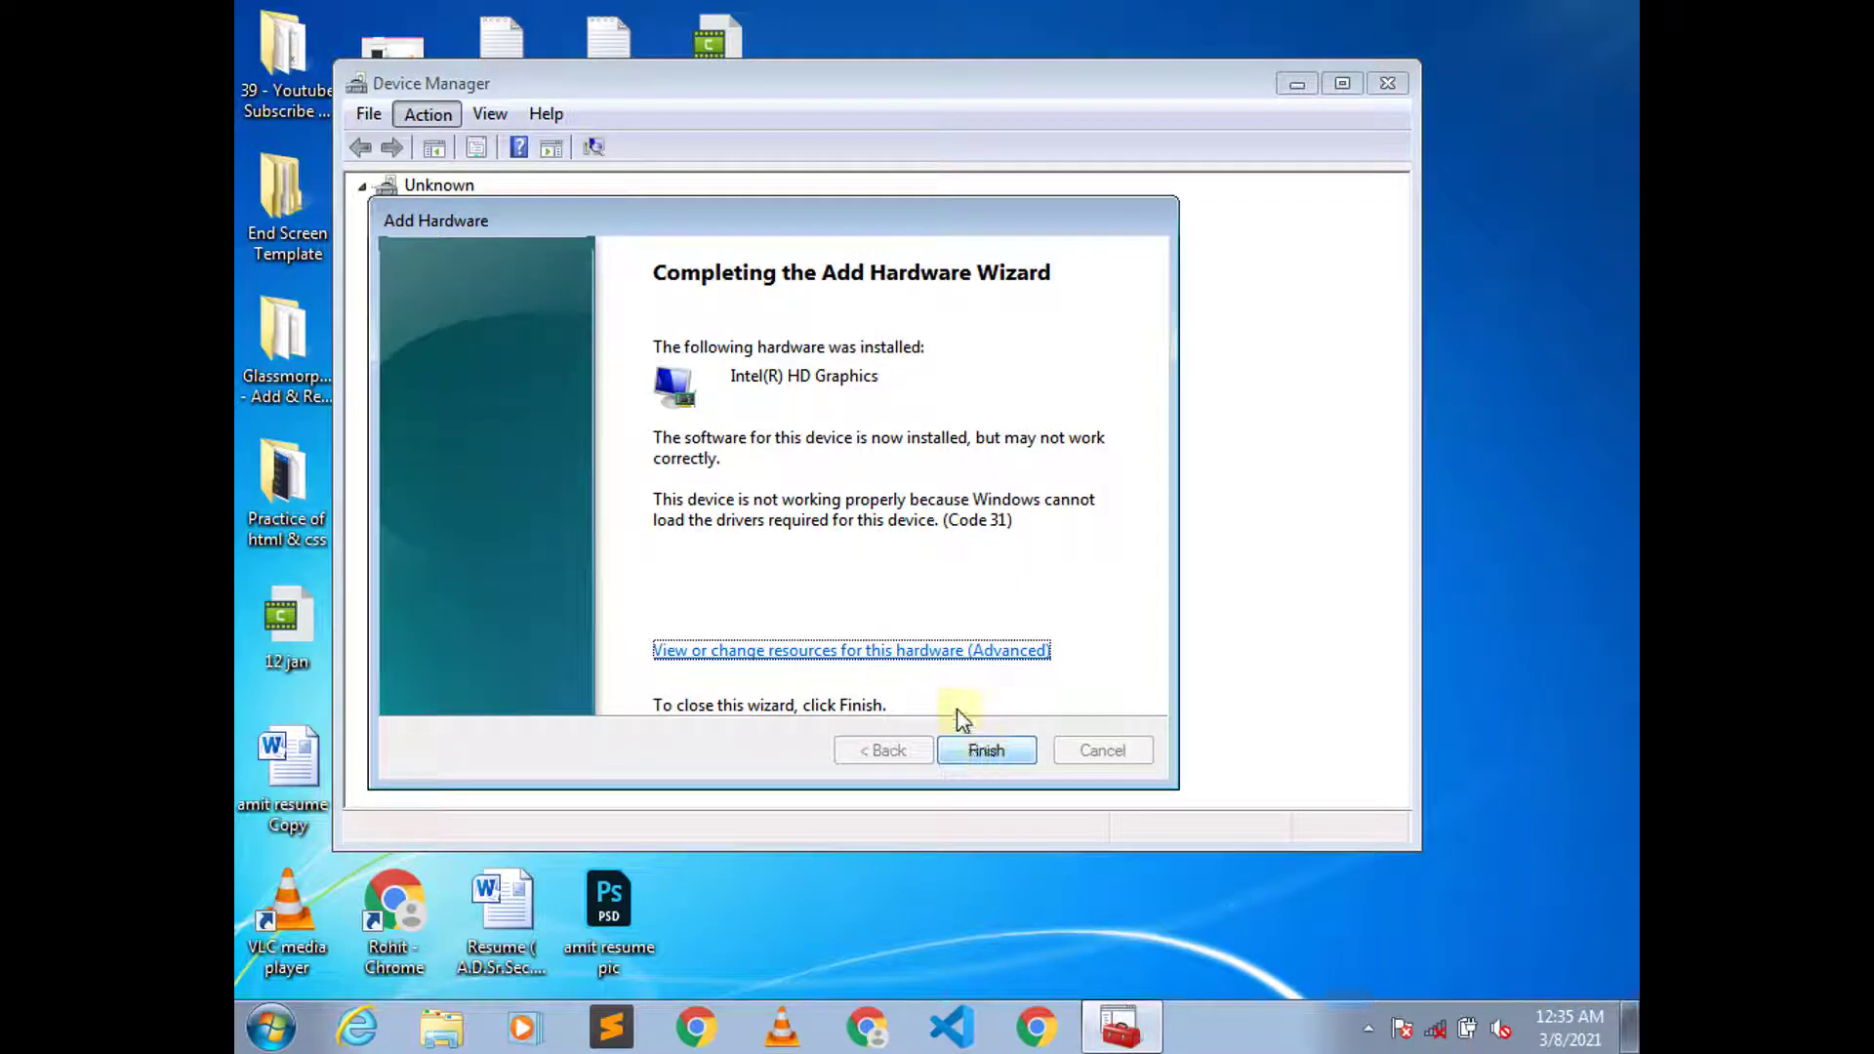
{"action": "left_click", "coordinate": [987, 750]}
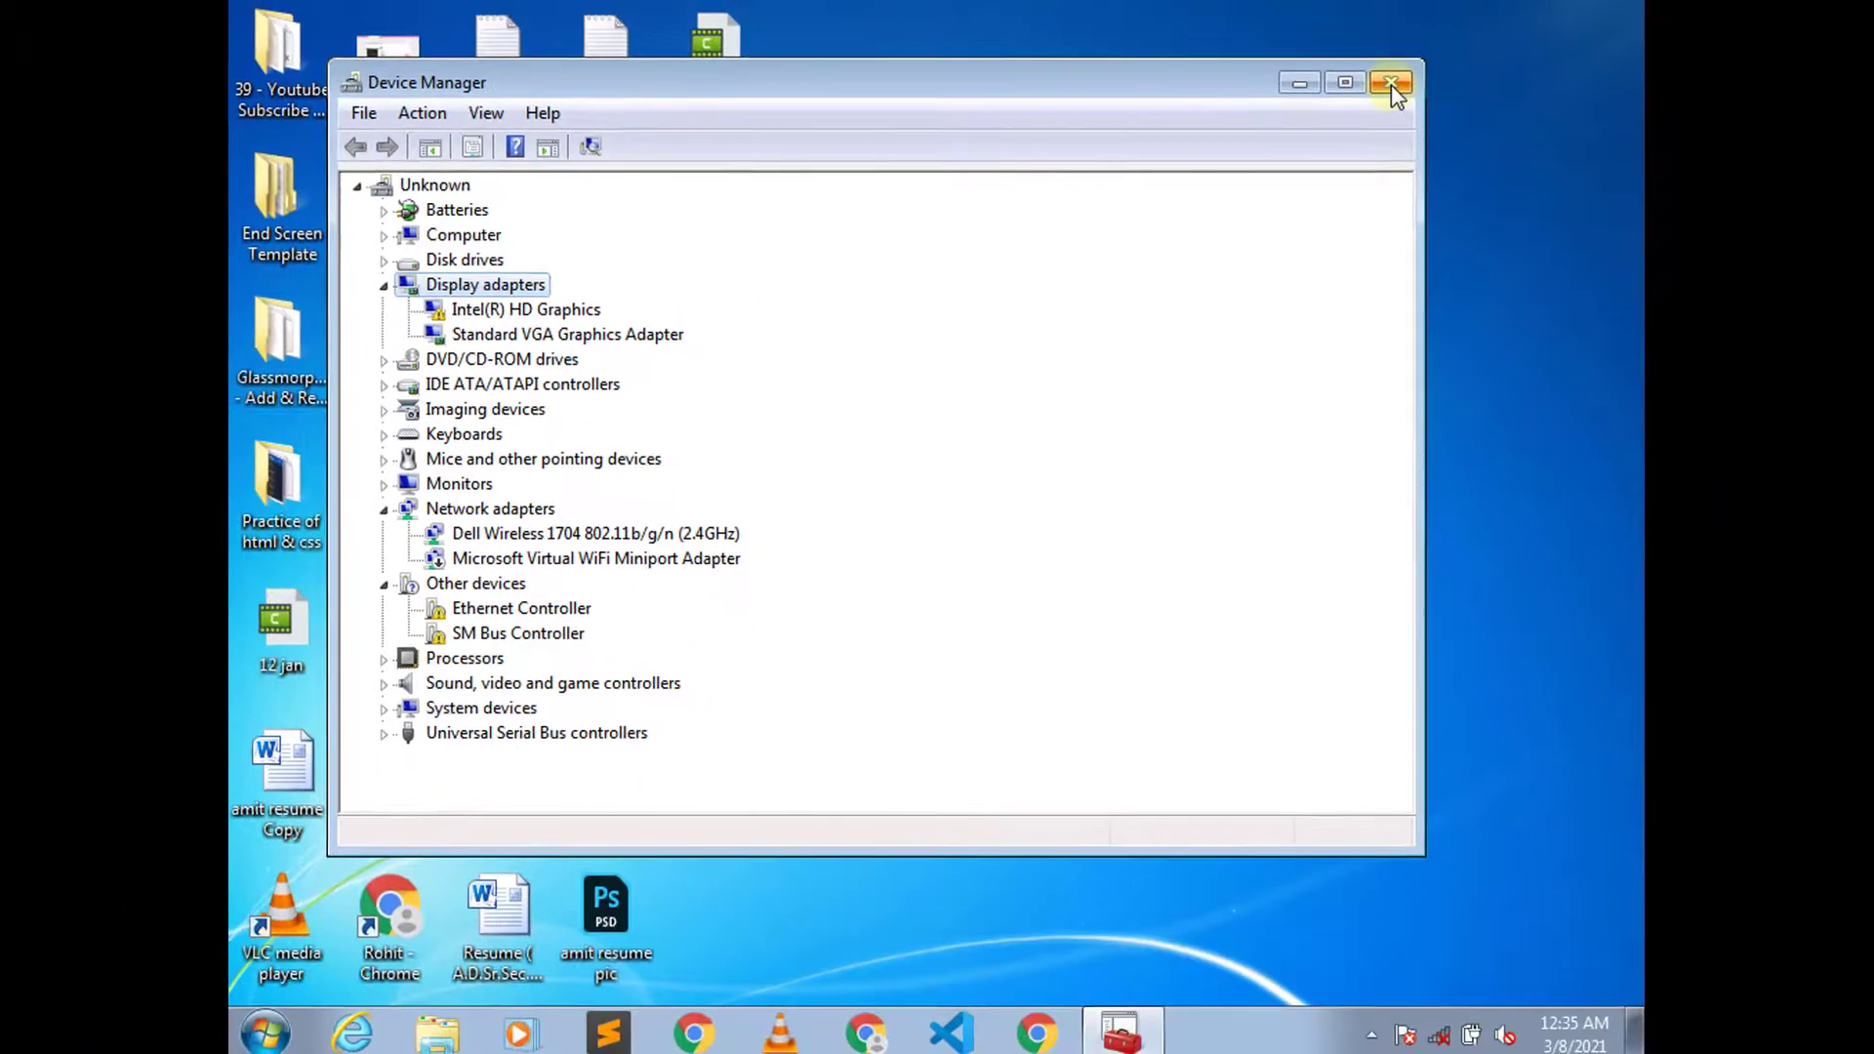
- Close Device Manager and refresh the desktop
{"action": "left_click", "coordinate": [1390, 84]}
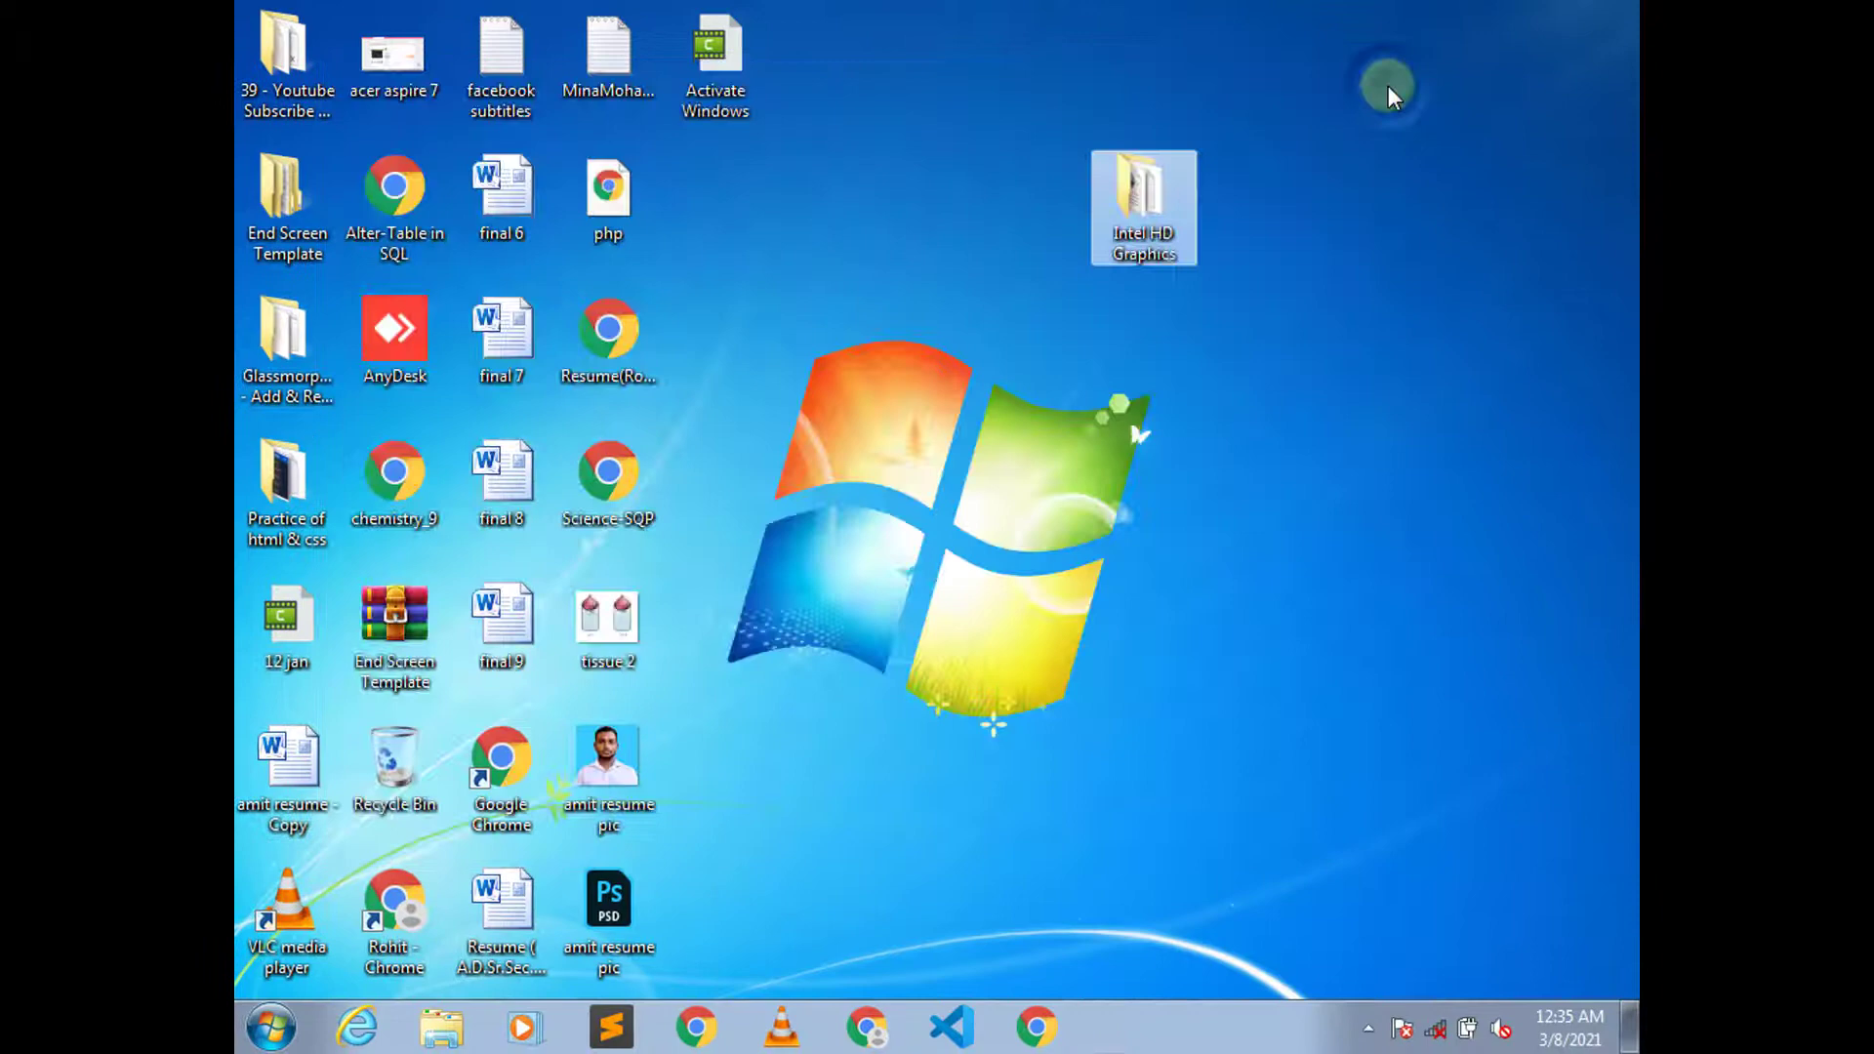
{"action": "right_click", "coordinate": [963, 220]}
{"action": "right_click", "coordinate": [993, 294]}
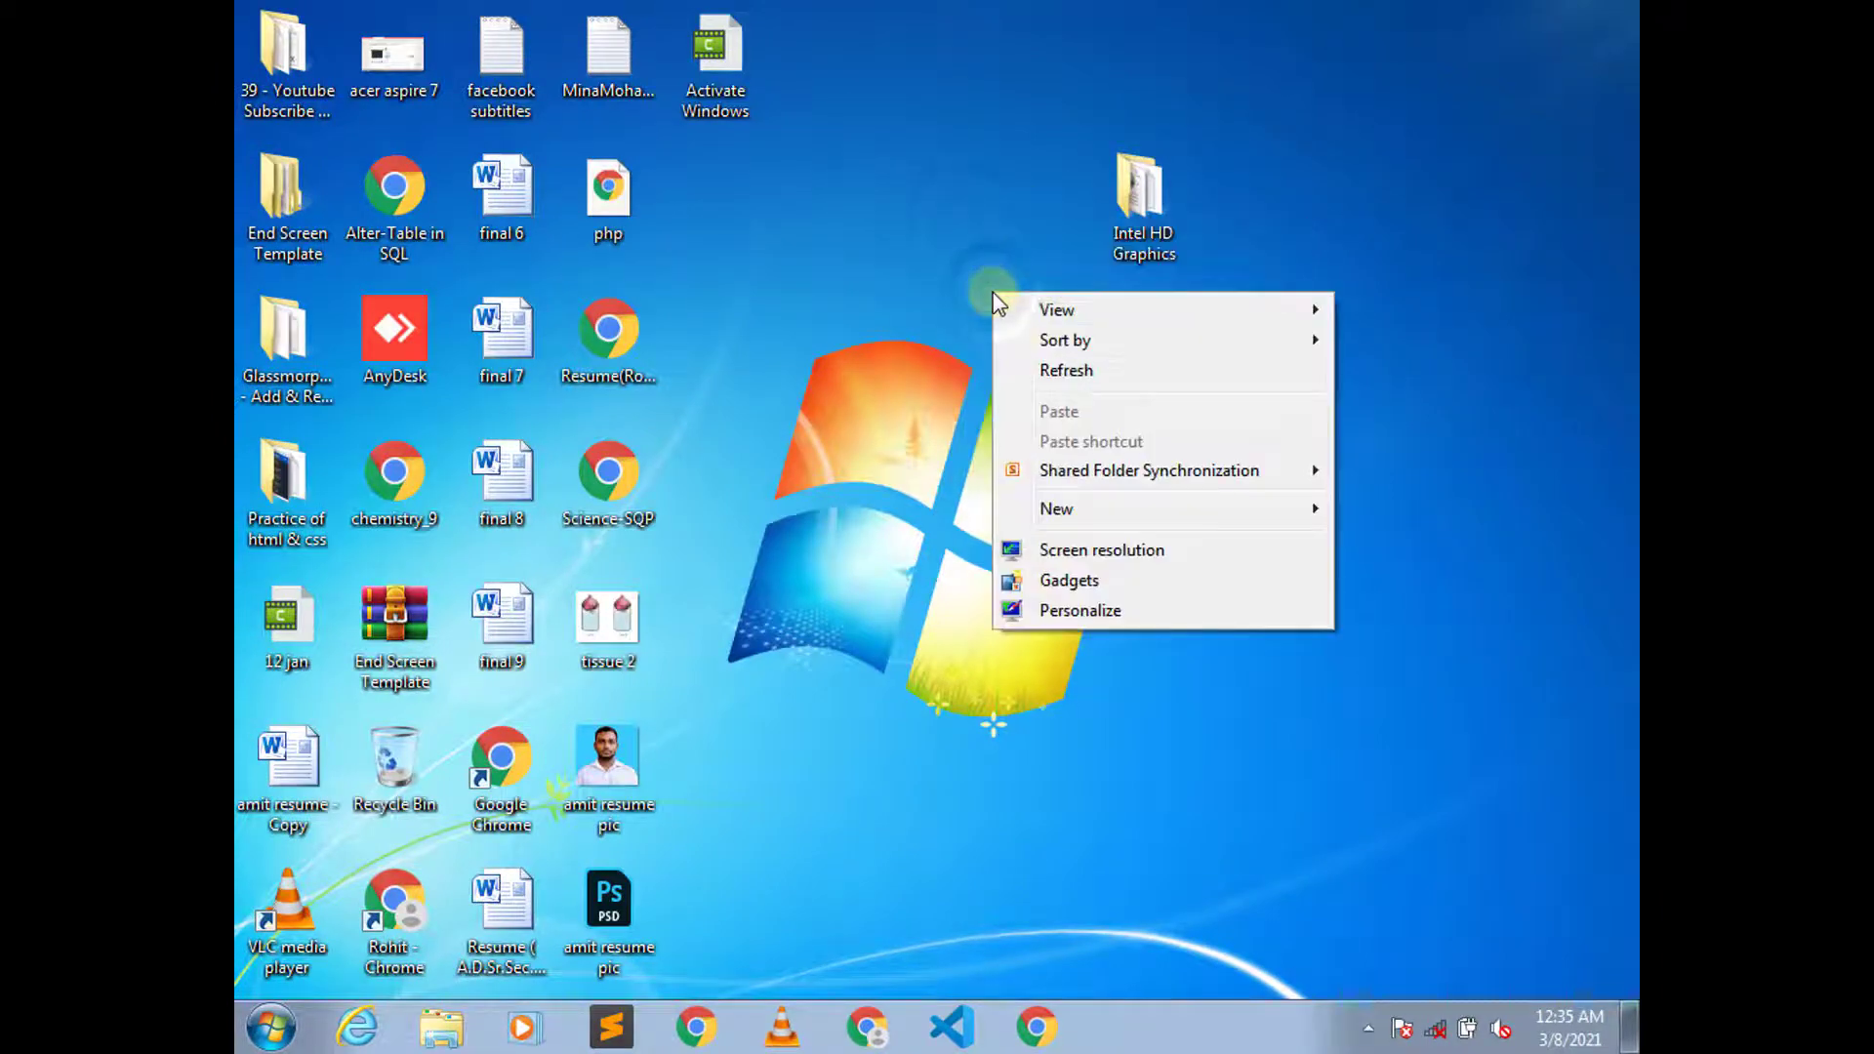
{"action": "left_click", "coordinate": [1029, 372]}
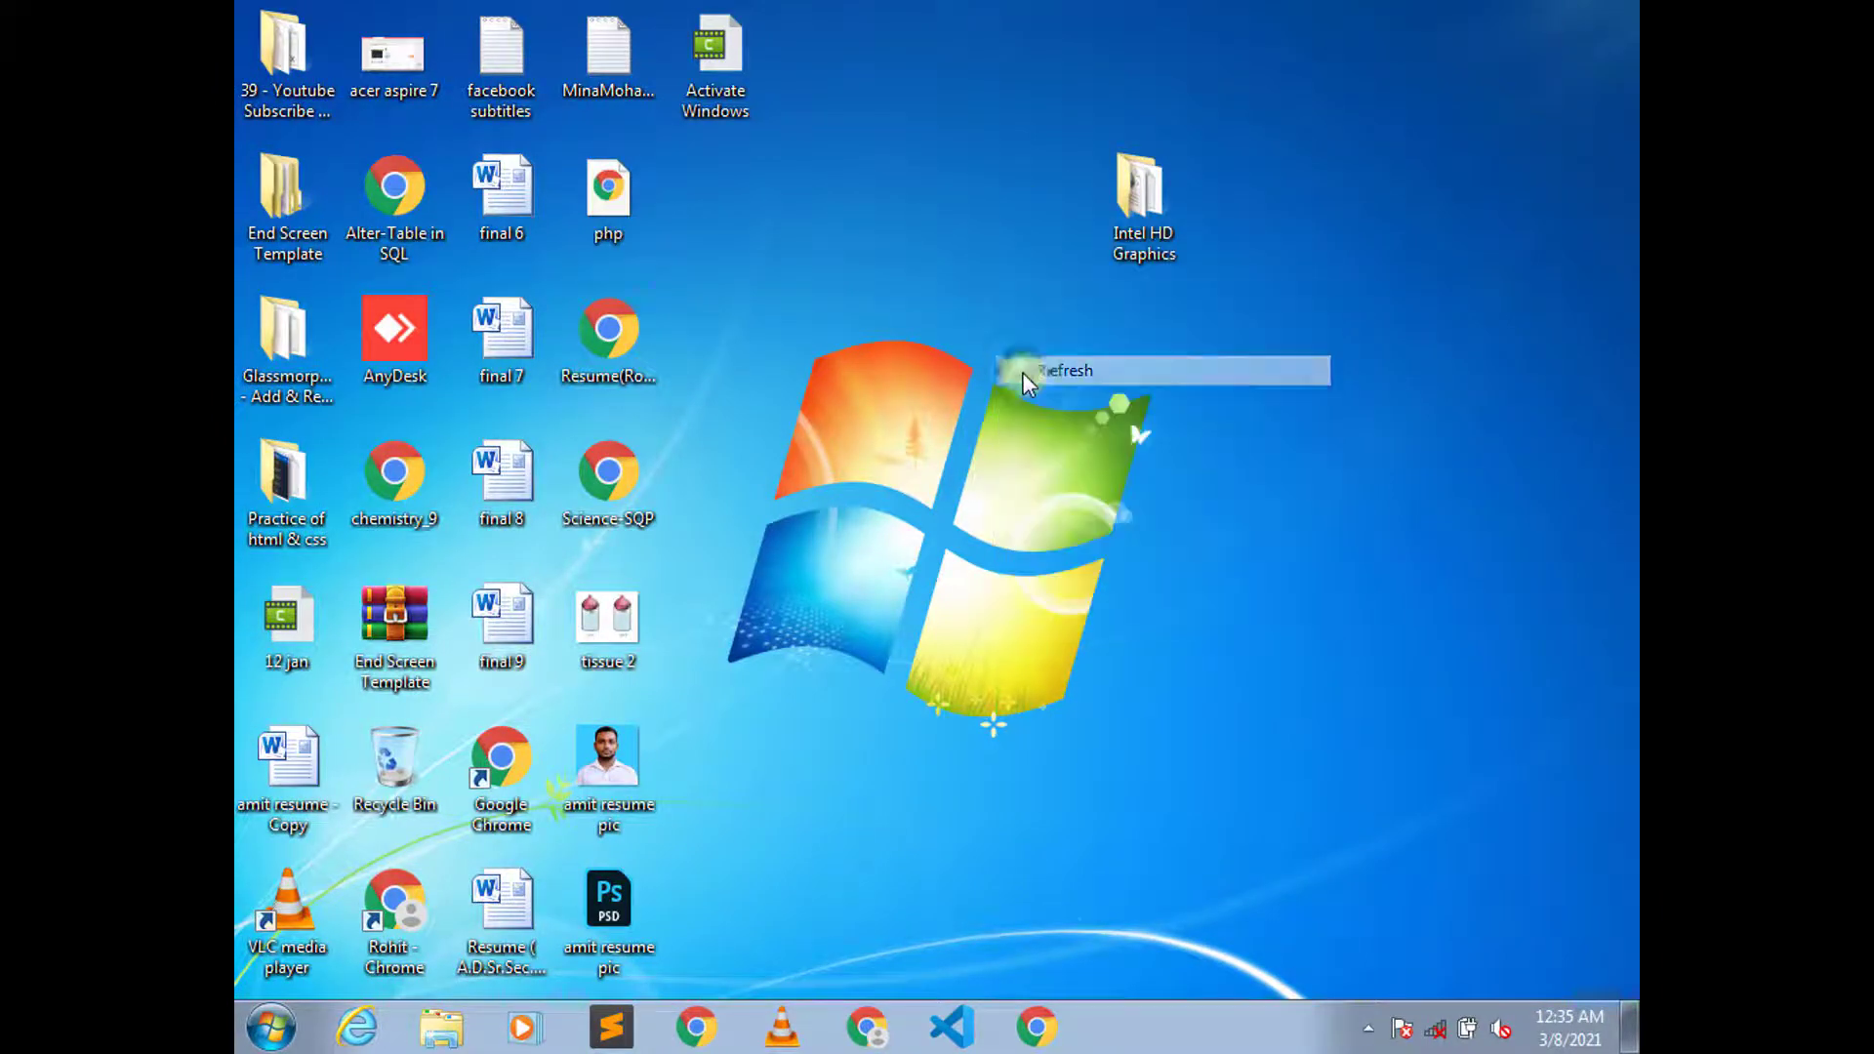
- Run the Setup application from the Intel HD Graphics folder on the desktop
{"action": "double_click", "coordinate": [1137, 209]}
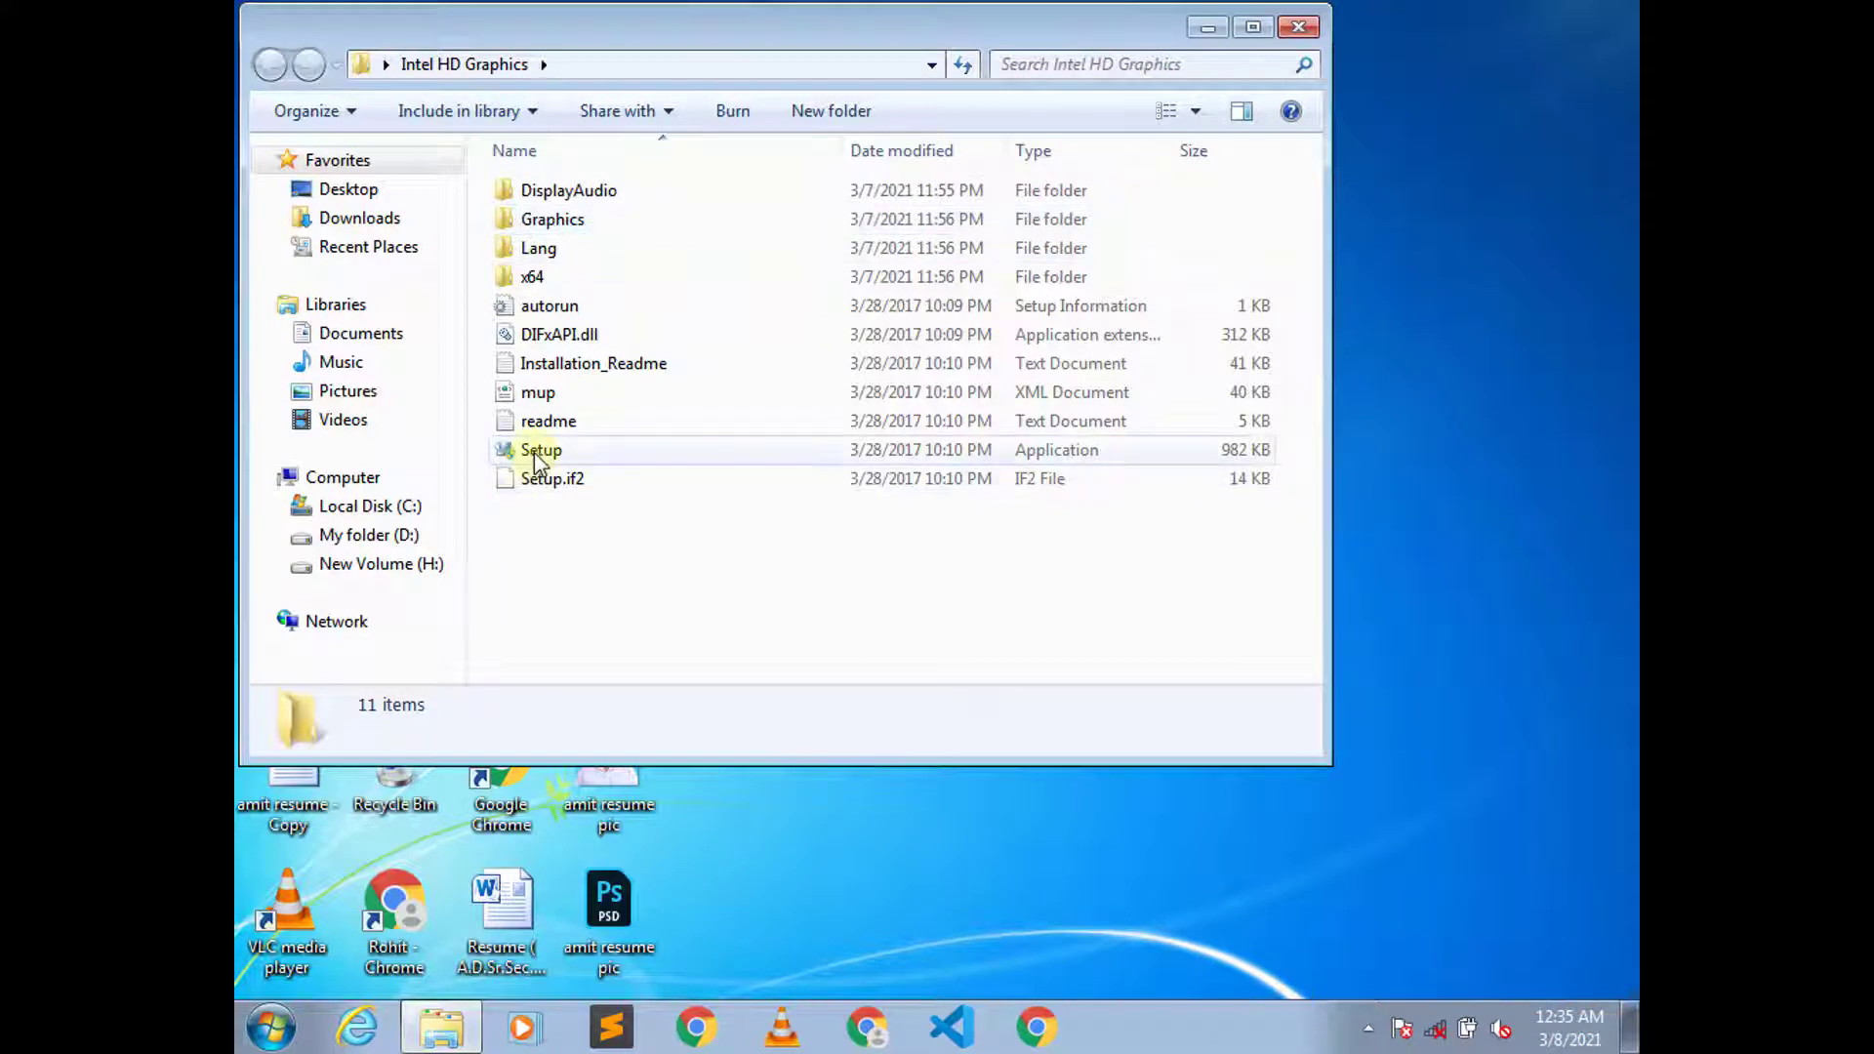
{"action": "left_click", "coordinate": [534, 453]}
{"action": "right_click", "coordinate": [535, 453]}
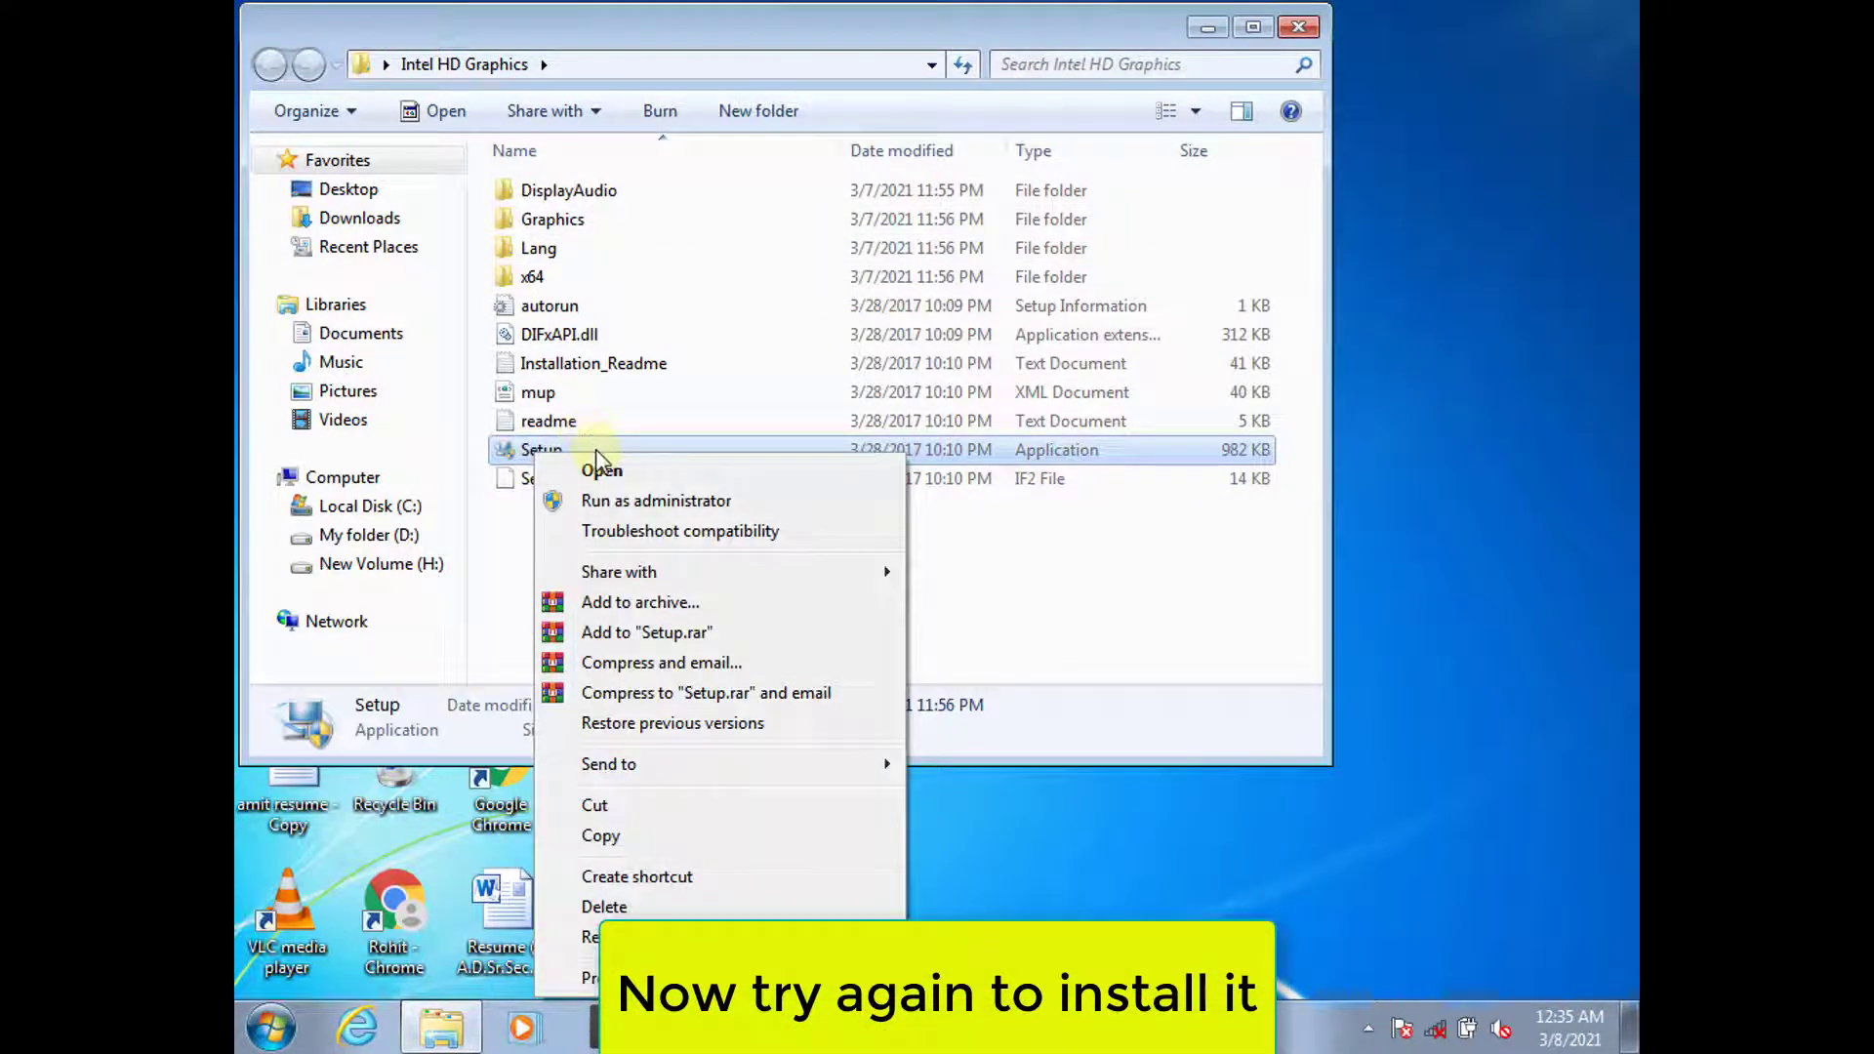
{"action": "left_click", "coordinate": [601, 472]}
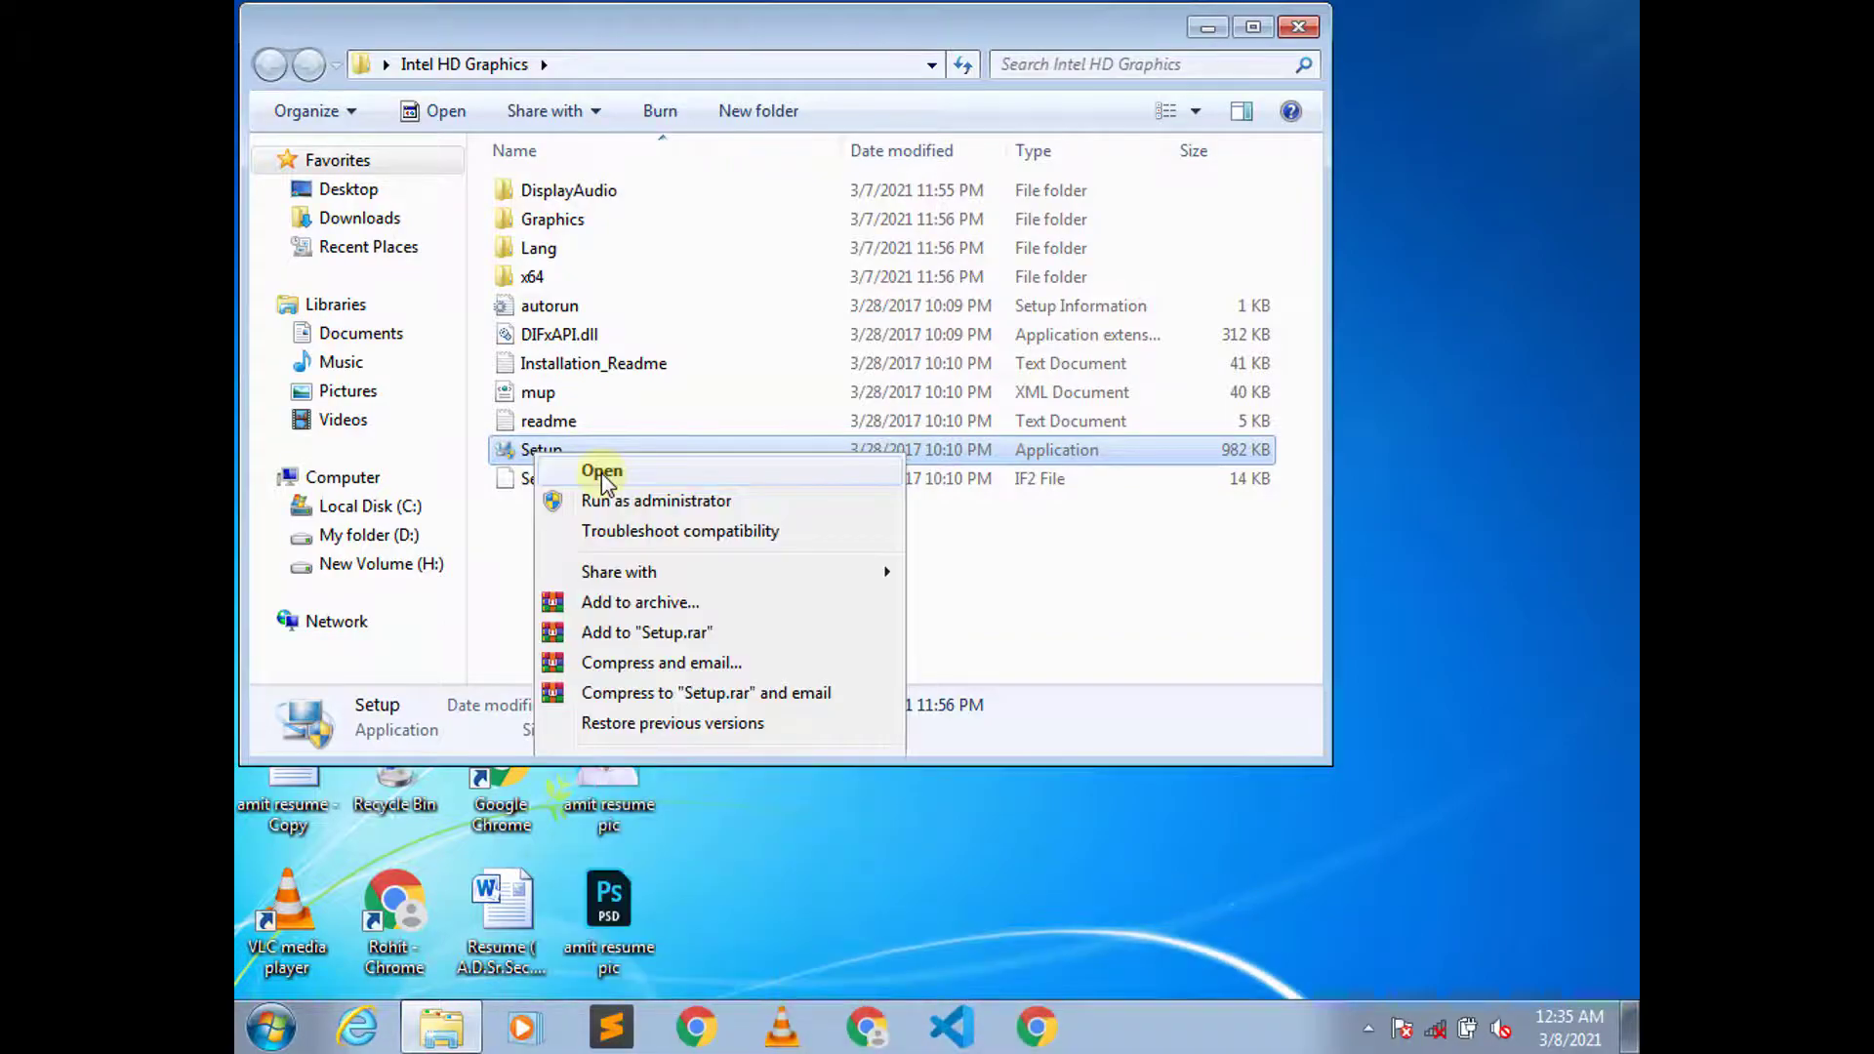
{"action": "left_click", "coordinate": [601, 472]}
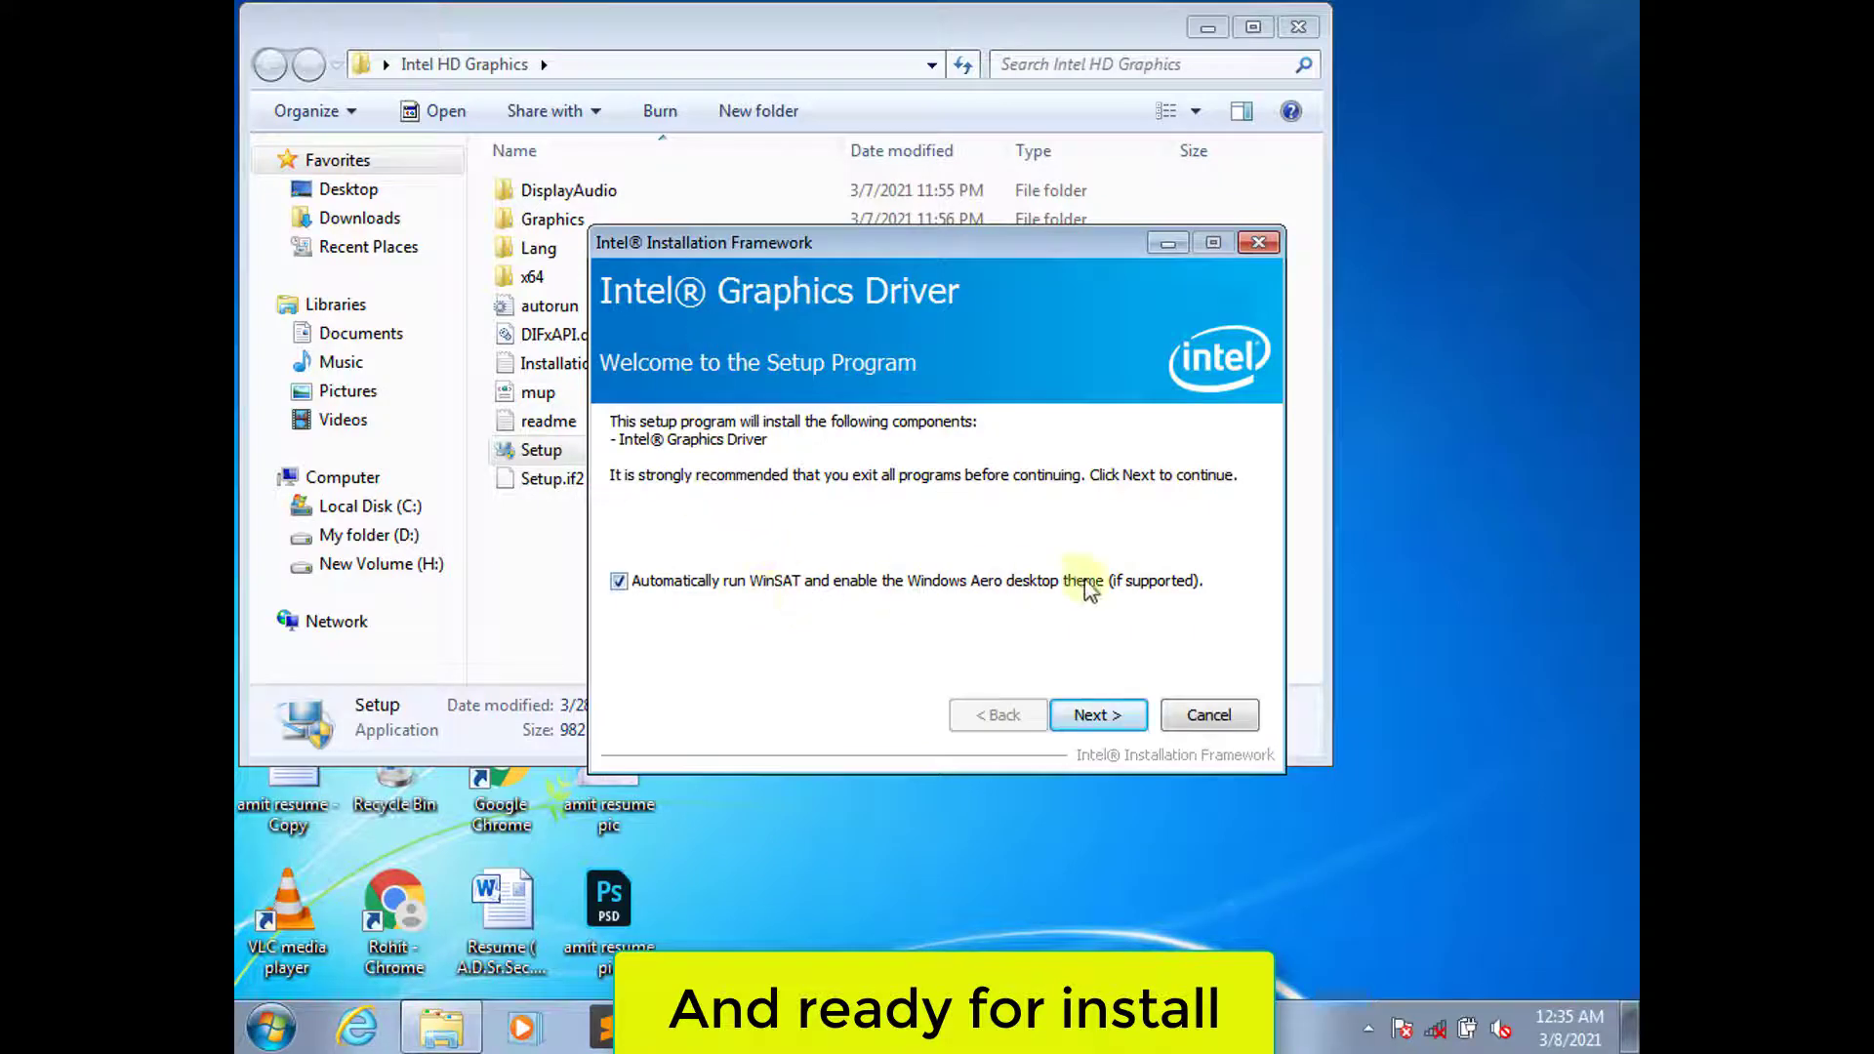
- Accept the Intel Graphics Driver license agreement and proceed through the Readme information to start the driver installation
{"action": "left_click", "coordinate": [1098, 716]}
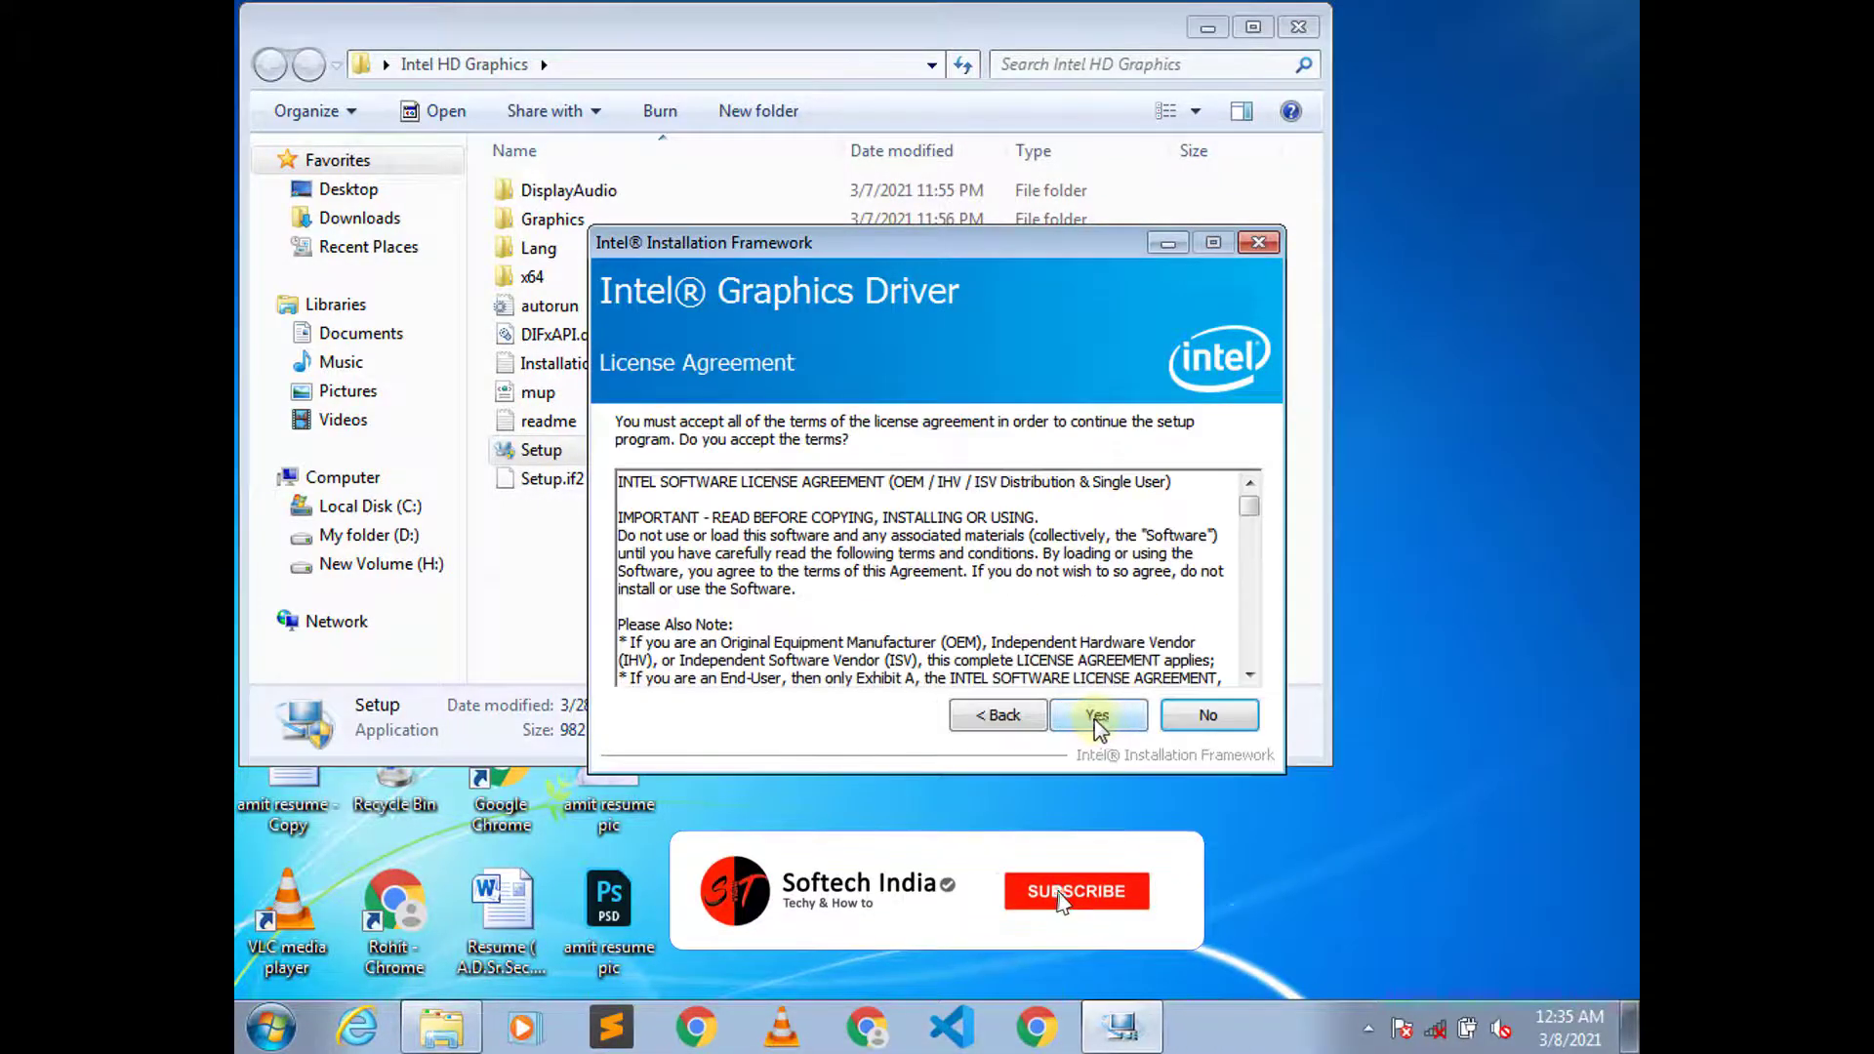
{"action": "left_click", "coordinate": [1094, 718]}
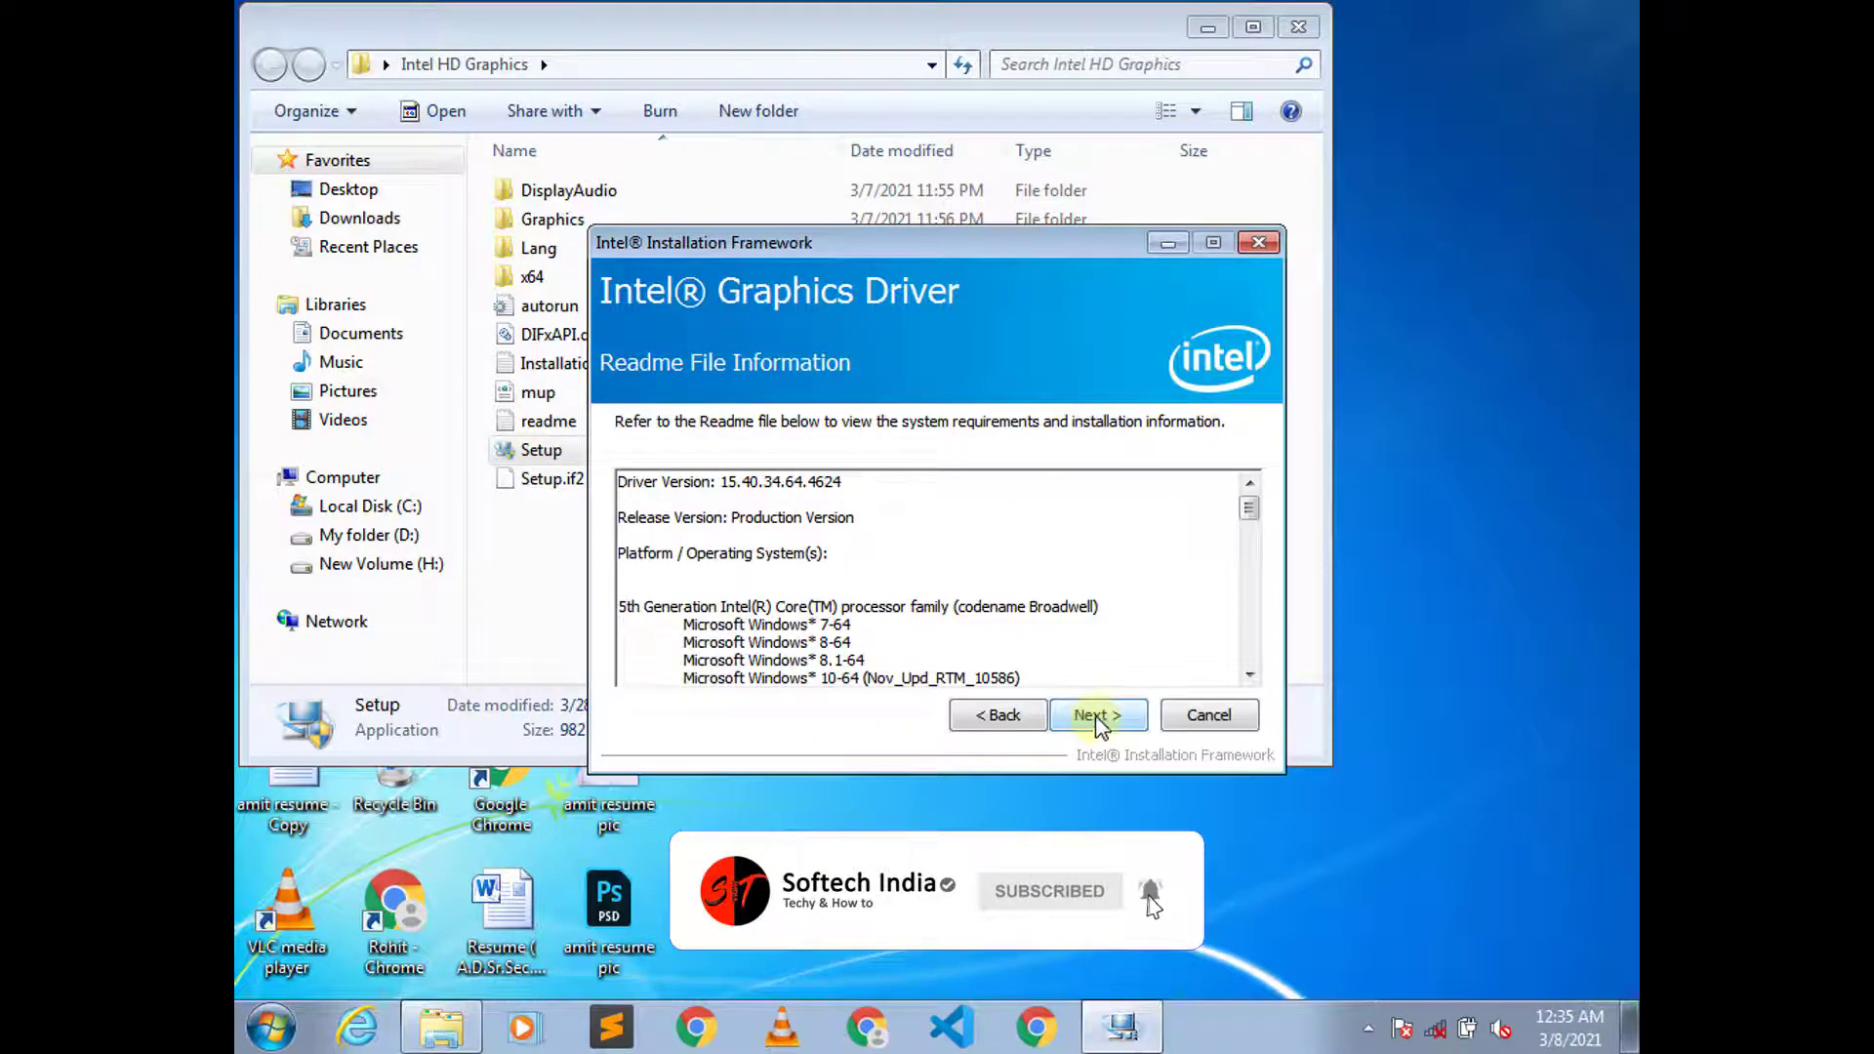
{"action": "scroll", "coordinate": [1253, 521], "scroll_direction": "down", "scroll_amount": 2}
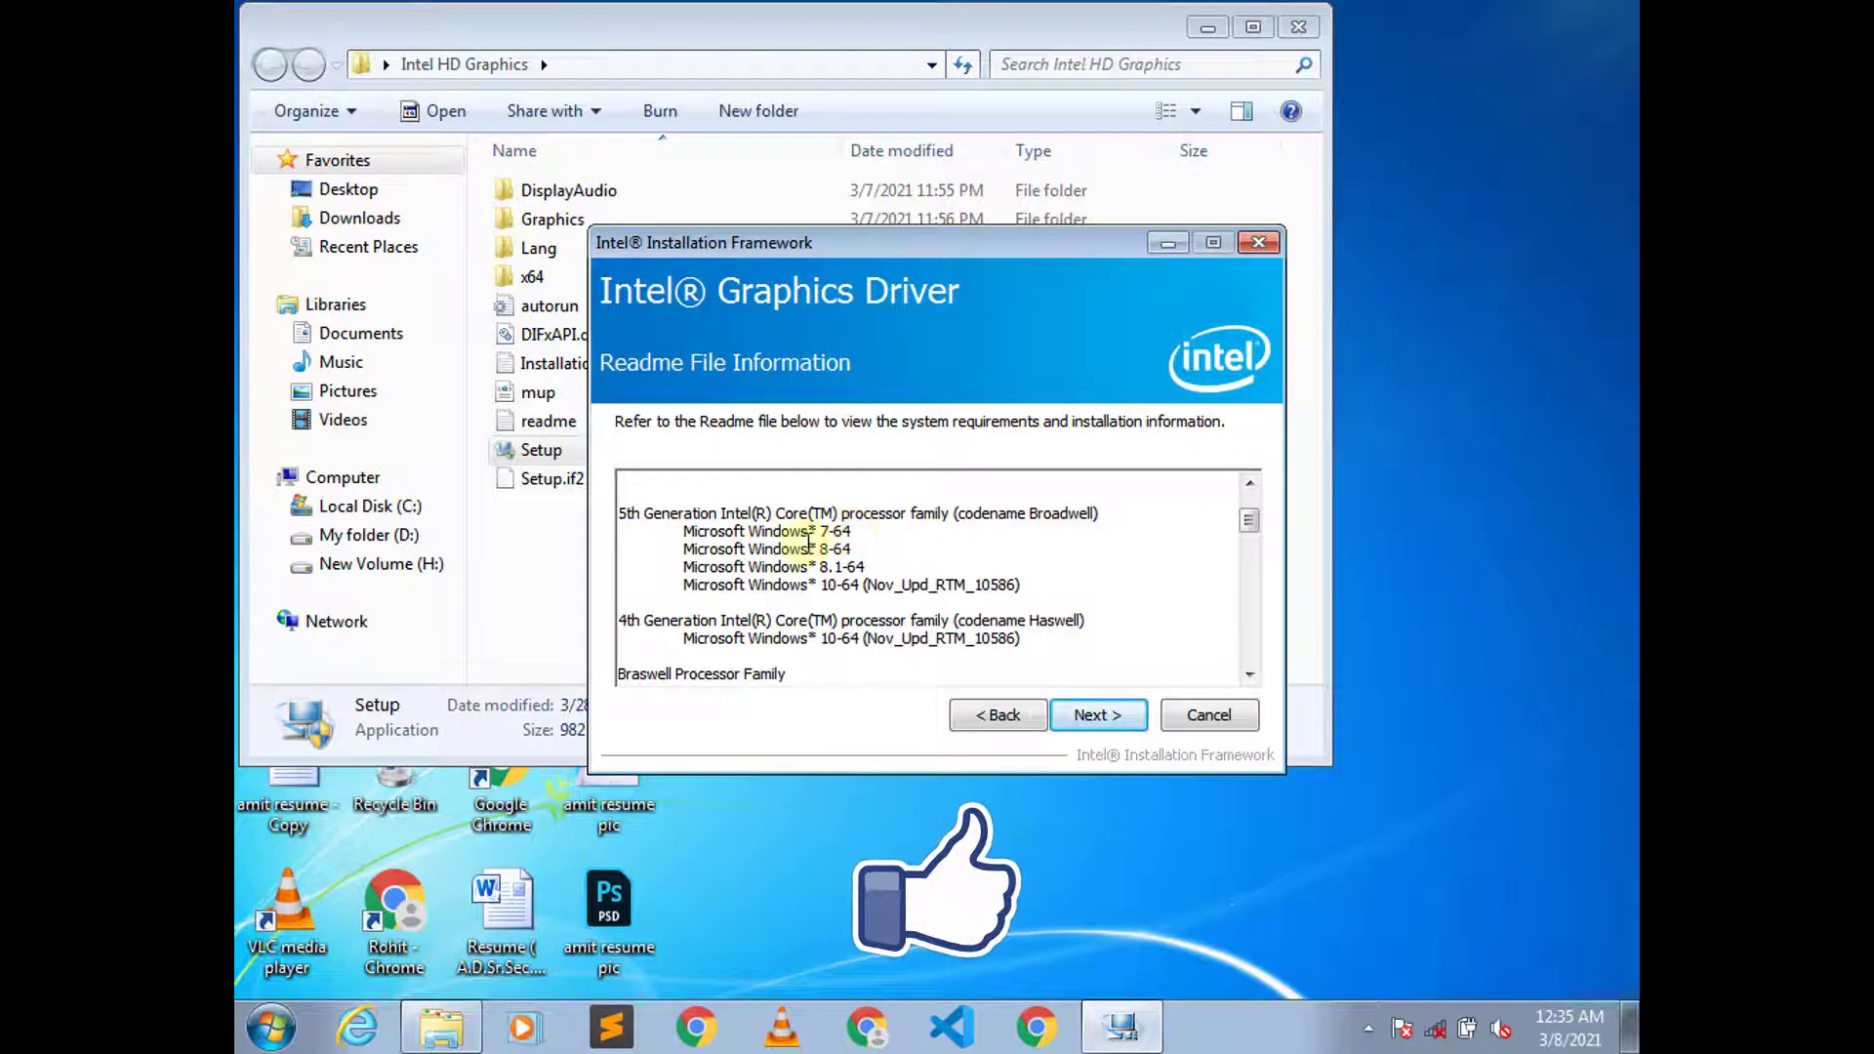
{"action": "mouse_move", "coordinate": [851, 532]}
{"action": "left_mouse_down"}
{"action": "mouse_move", "coordinate": [675, 535]}
{"action": "mouse_move", "coordinate": [863, 532]}
{"action": "left_mouse_up"}
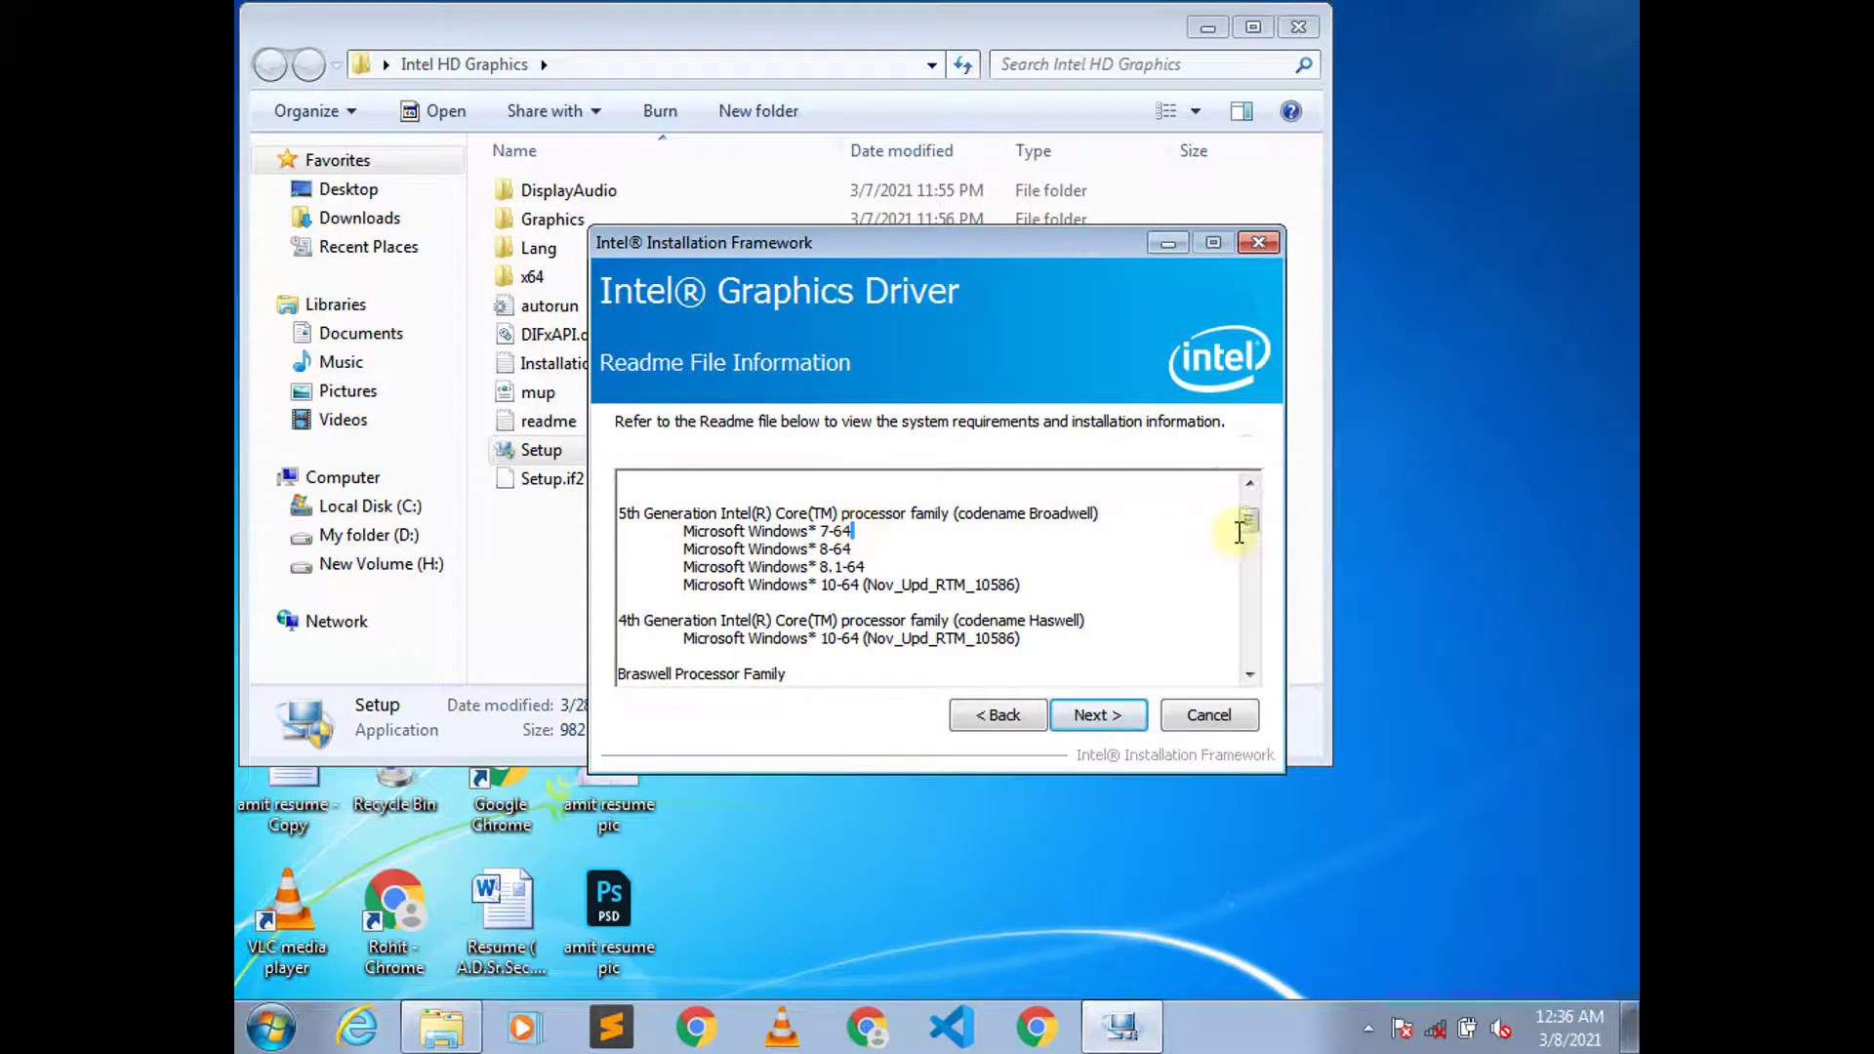
{"action": "left_click_drag", "start_coordinate": [1246, 527], "coordinate": [1257, 674]}
{"action": "left_click", "coordinate": [1113, 722]}
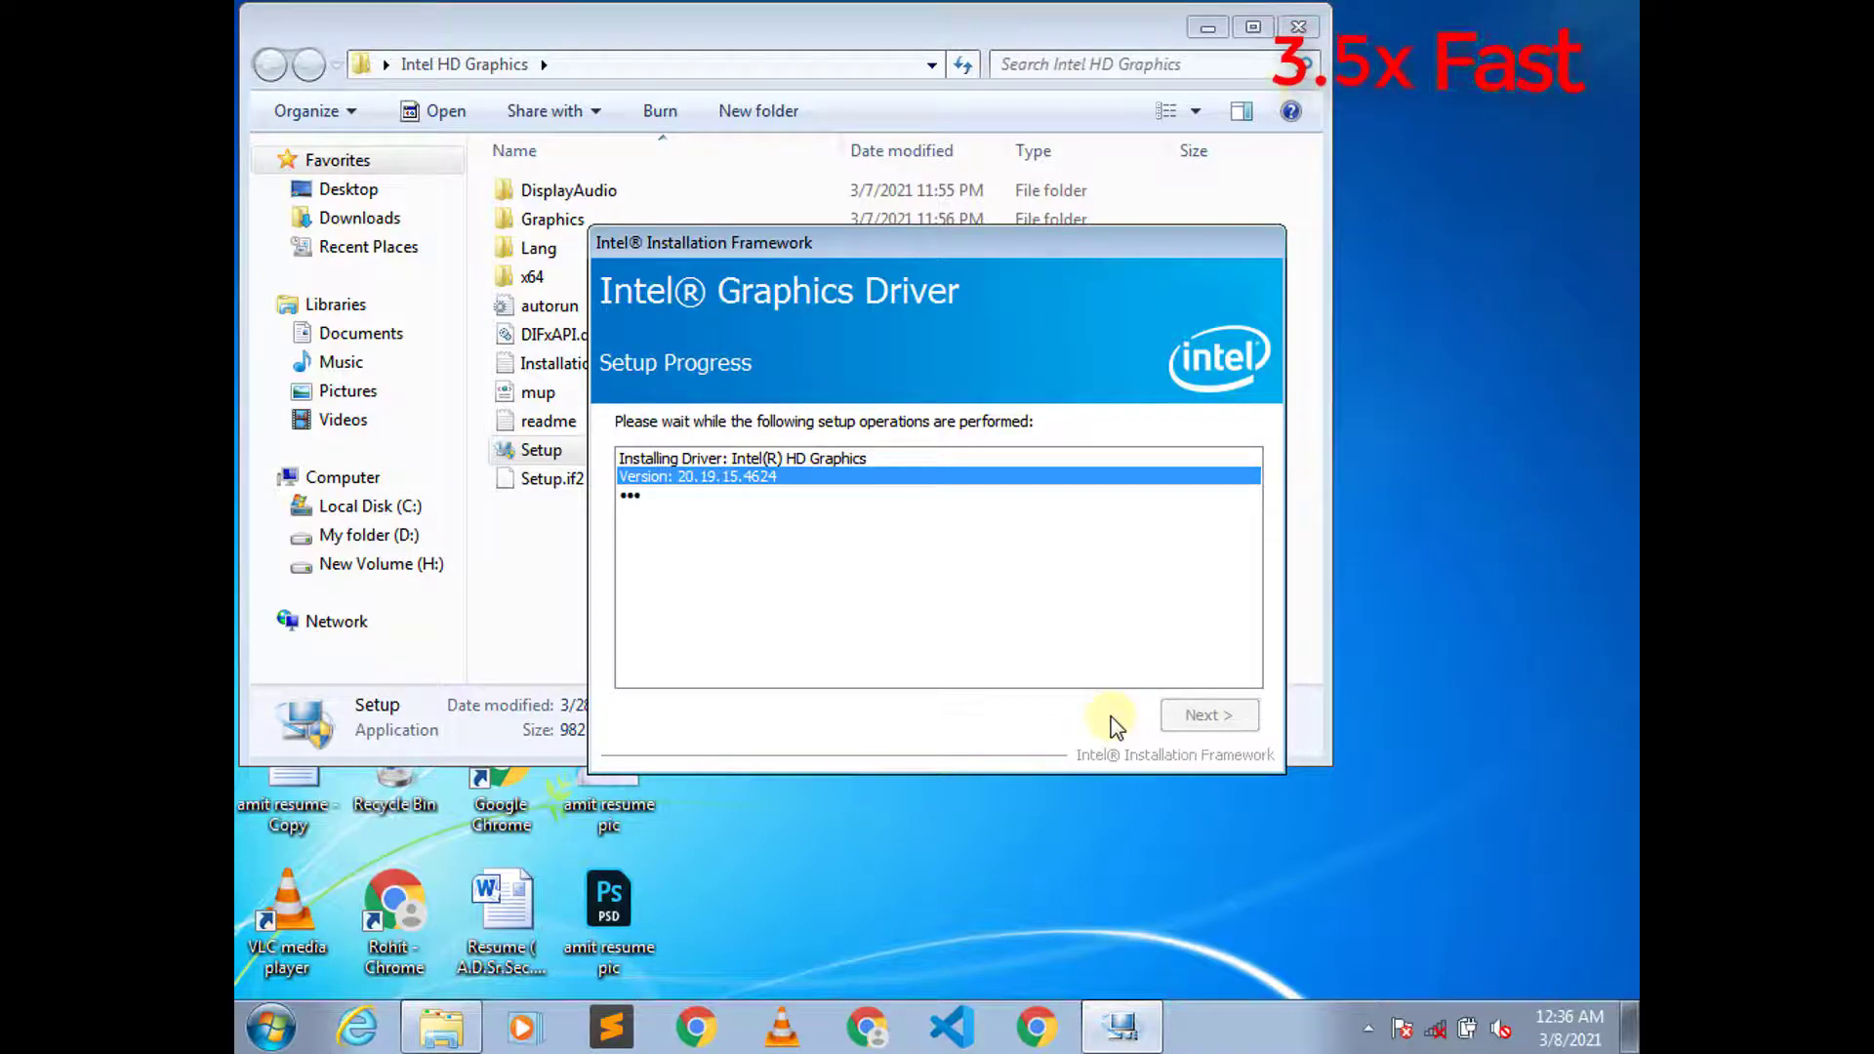
- Close the Intel HD Graphics folder window and finish the driver setup, choosing to restart the computer later
{"action": "left_click", "coordinate": [1298, 27]}
{"action": "left_click_drag", "start_coordinate": [894, 238], "coordinate": [932, 221]}
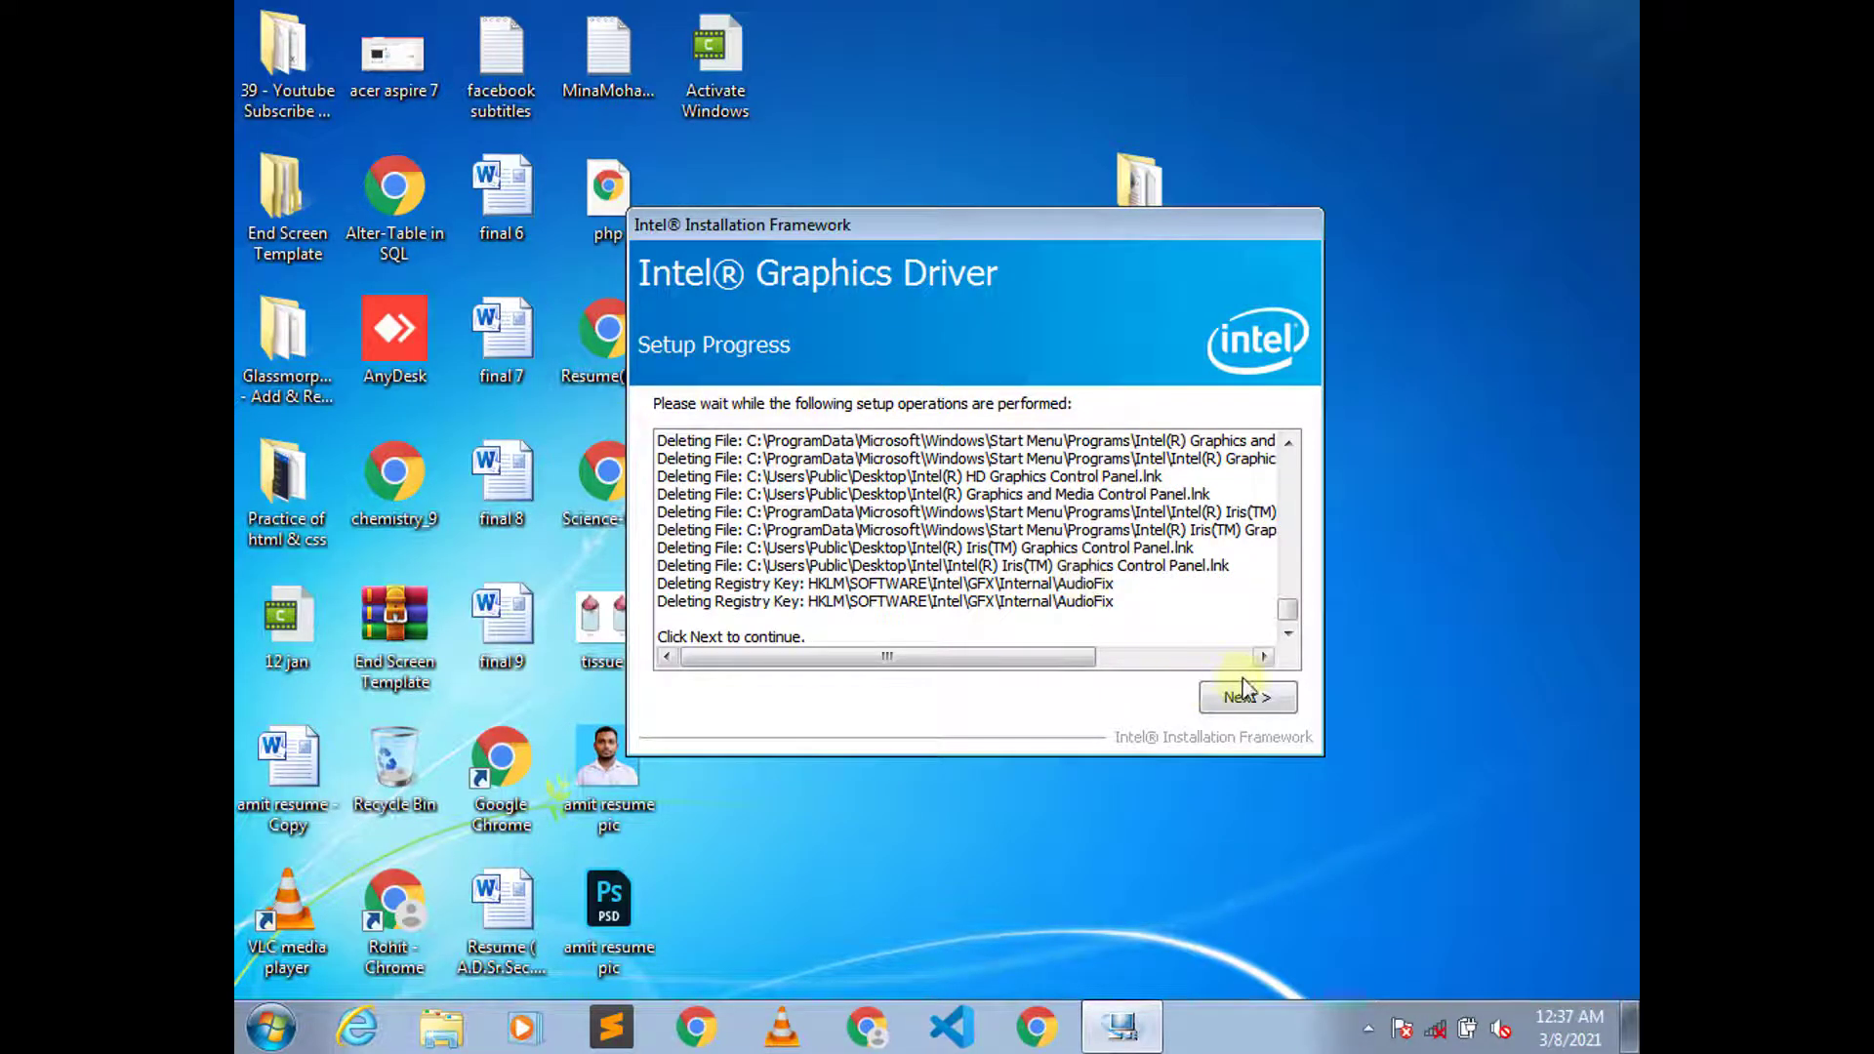
{"action": "left_click", "coordinate": [1239, 697]}
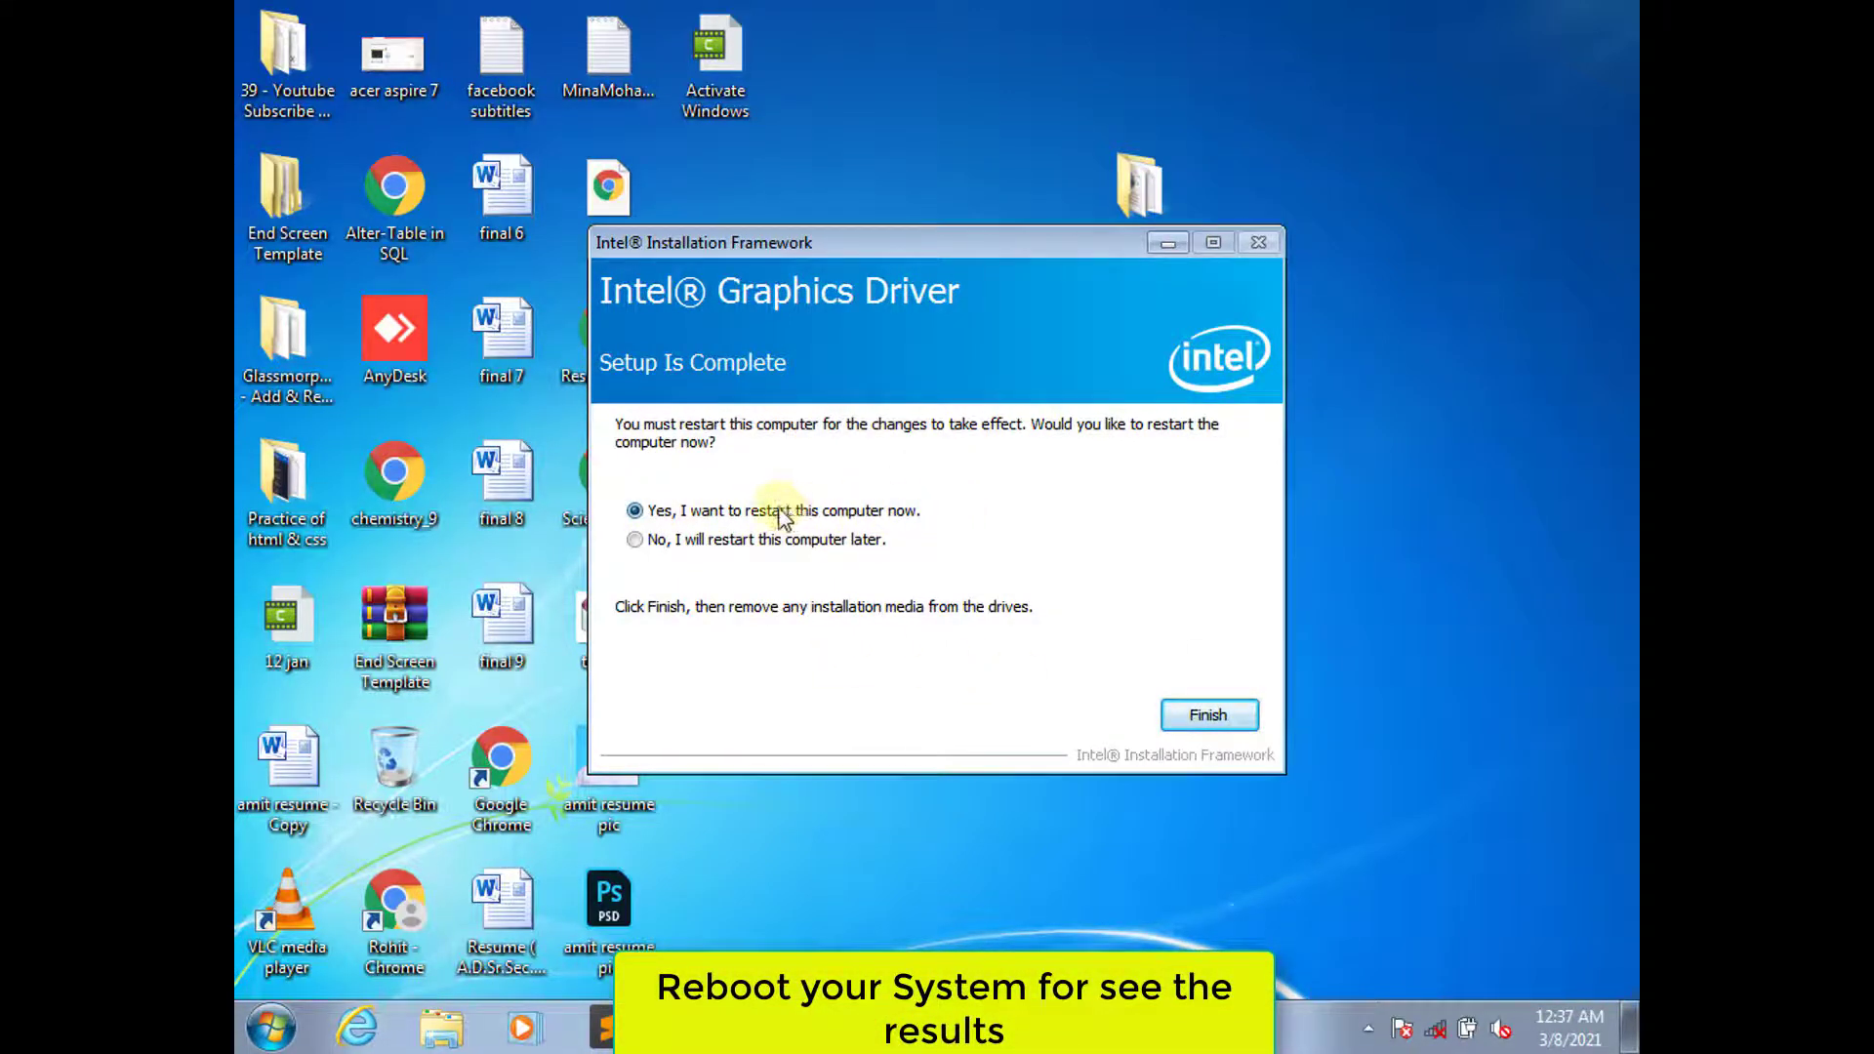
{"action": "left_click", "coordinate": [634, 542]}
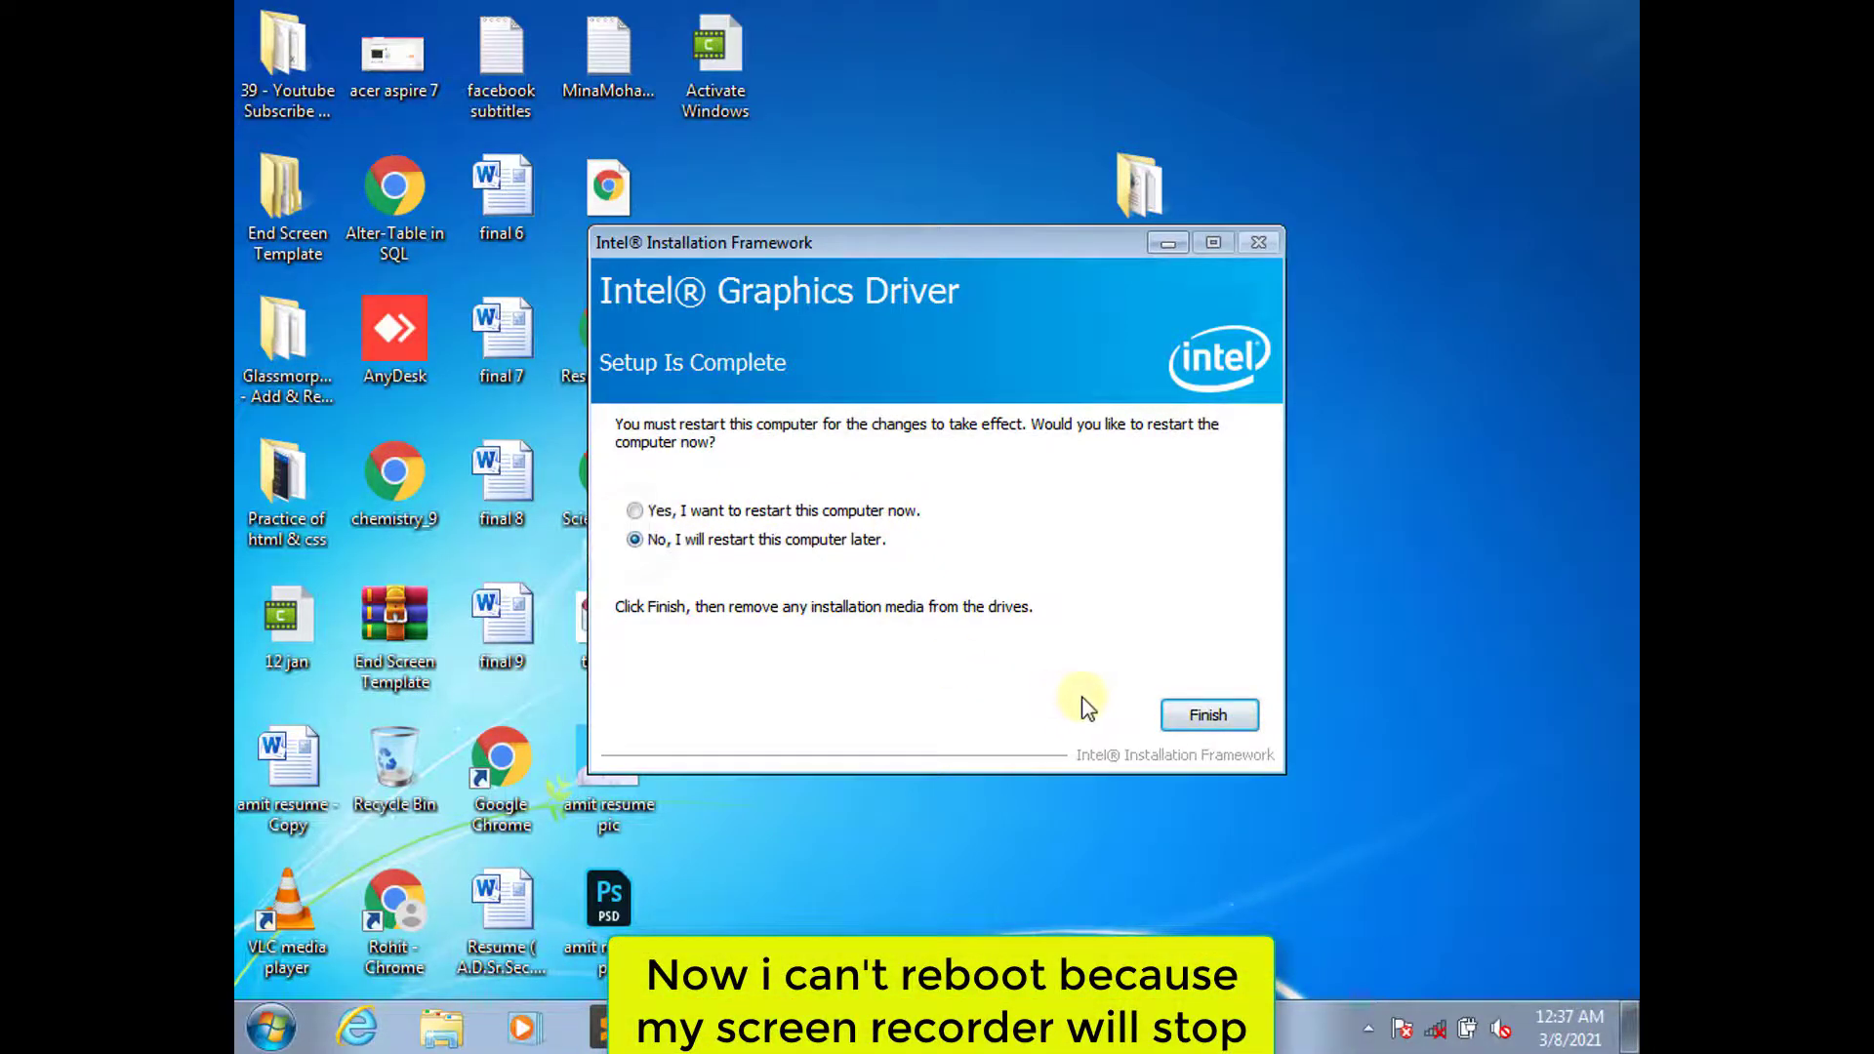
{"action": "left_click", "coordinate": [1193, 715]}
- Refresh the Windows desktop after the driver setup closes
{"action": "right_click", "coordinate": [842, 406]}
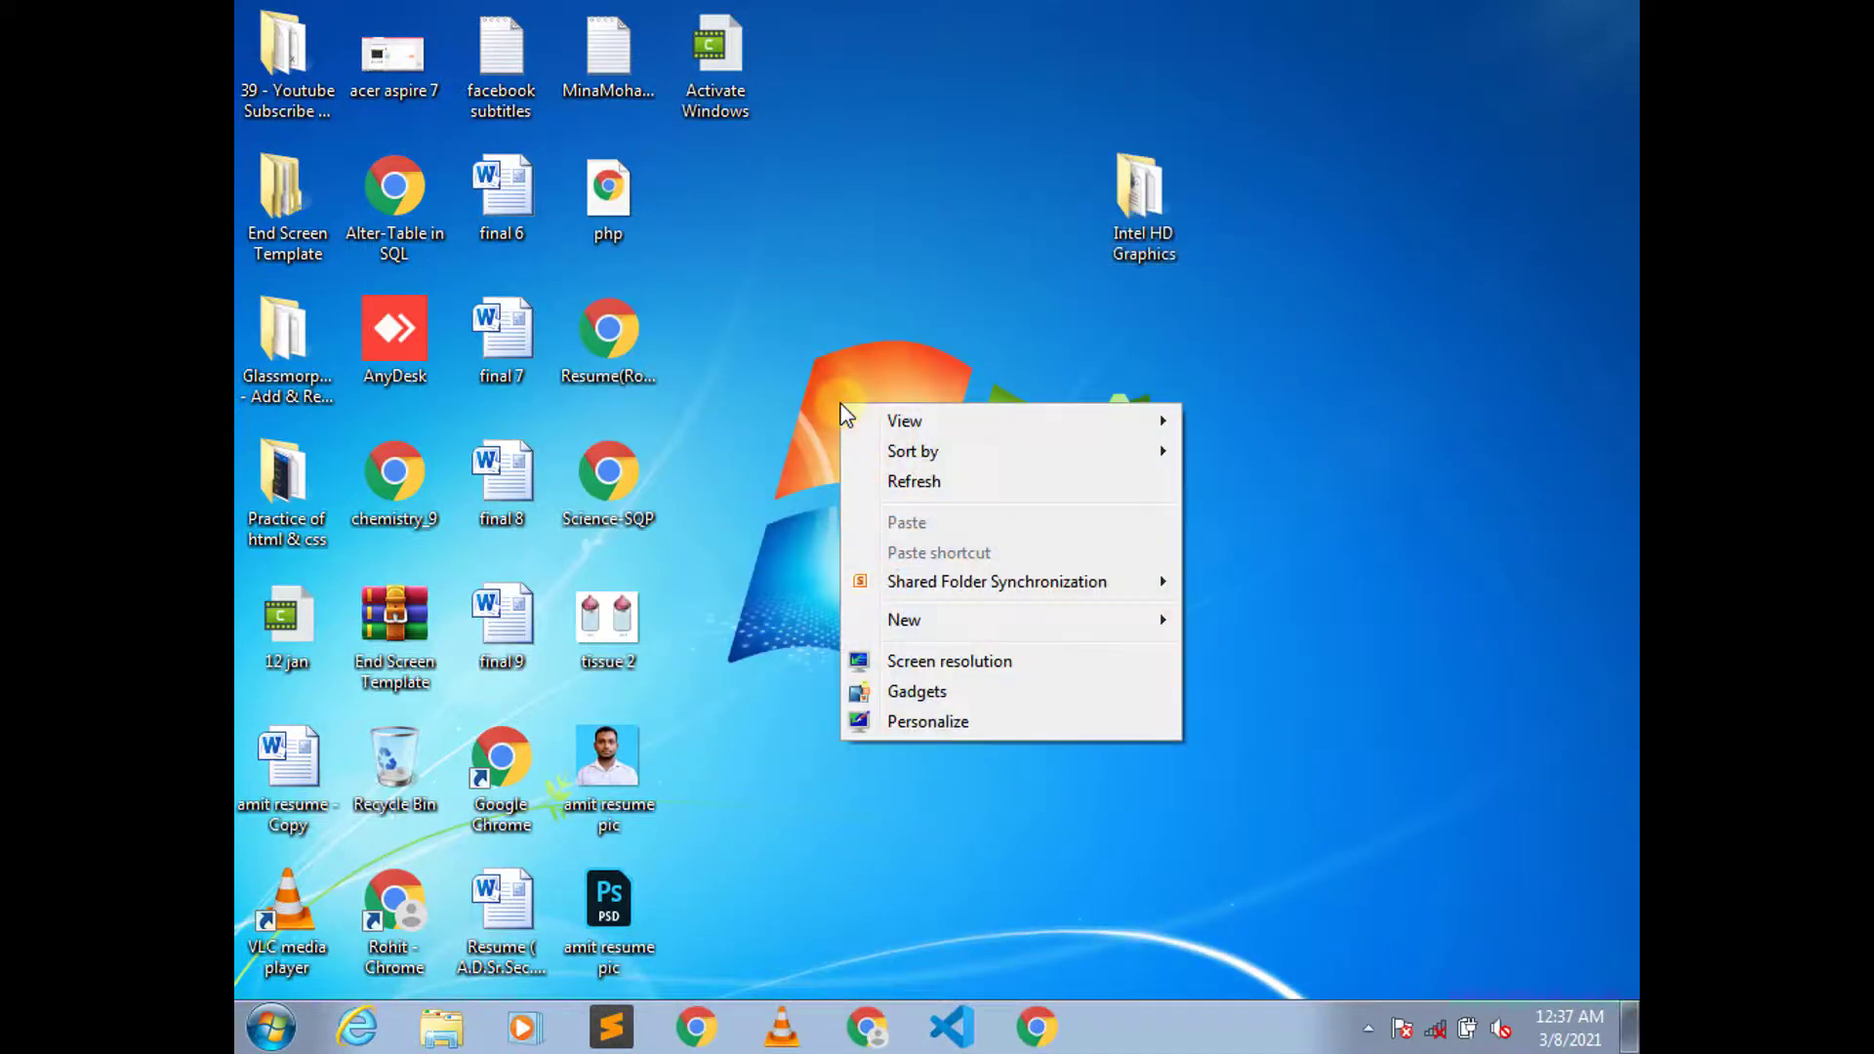
{"action": "left_click", "coordinate": [865, 480]}
{"action": "right_click", "coordinate": [866, 480]}
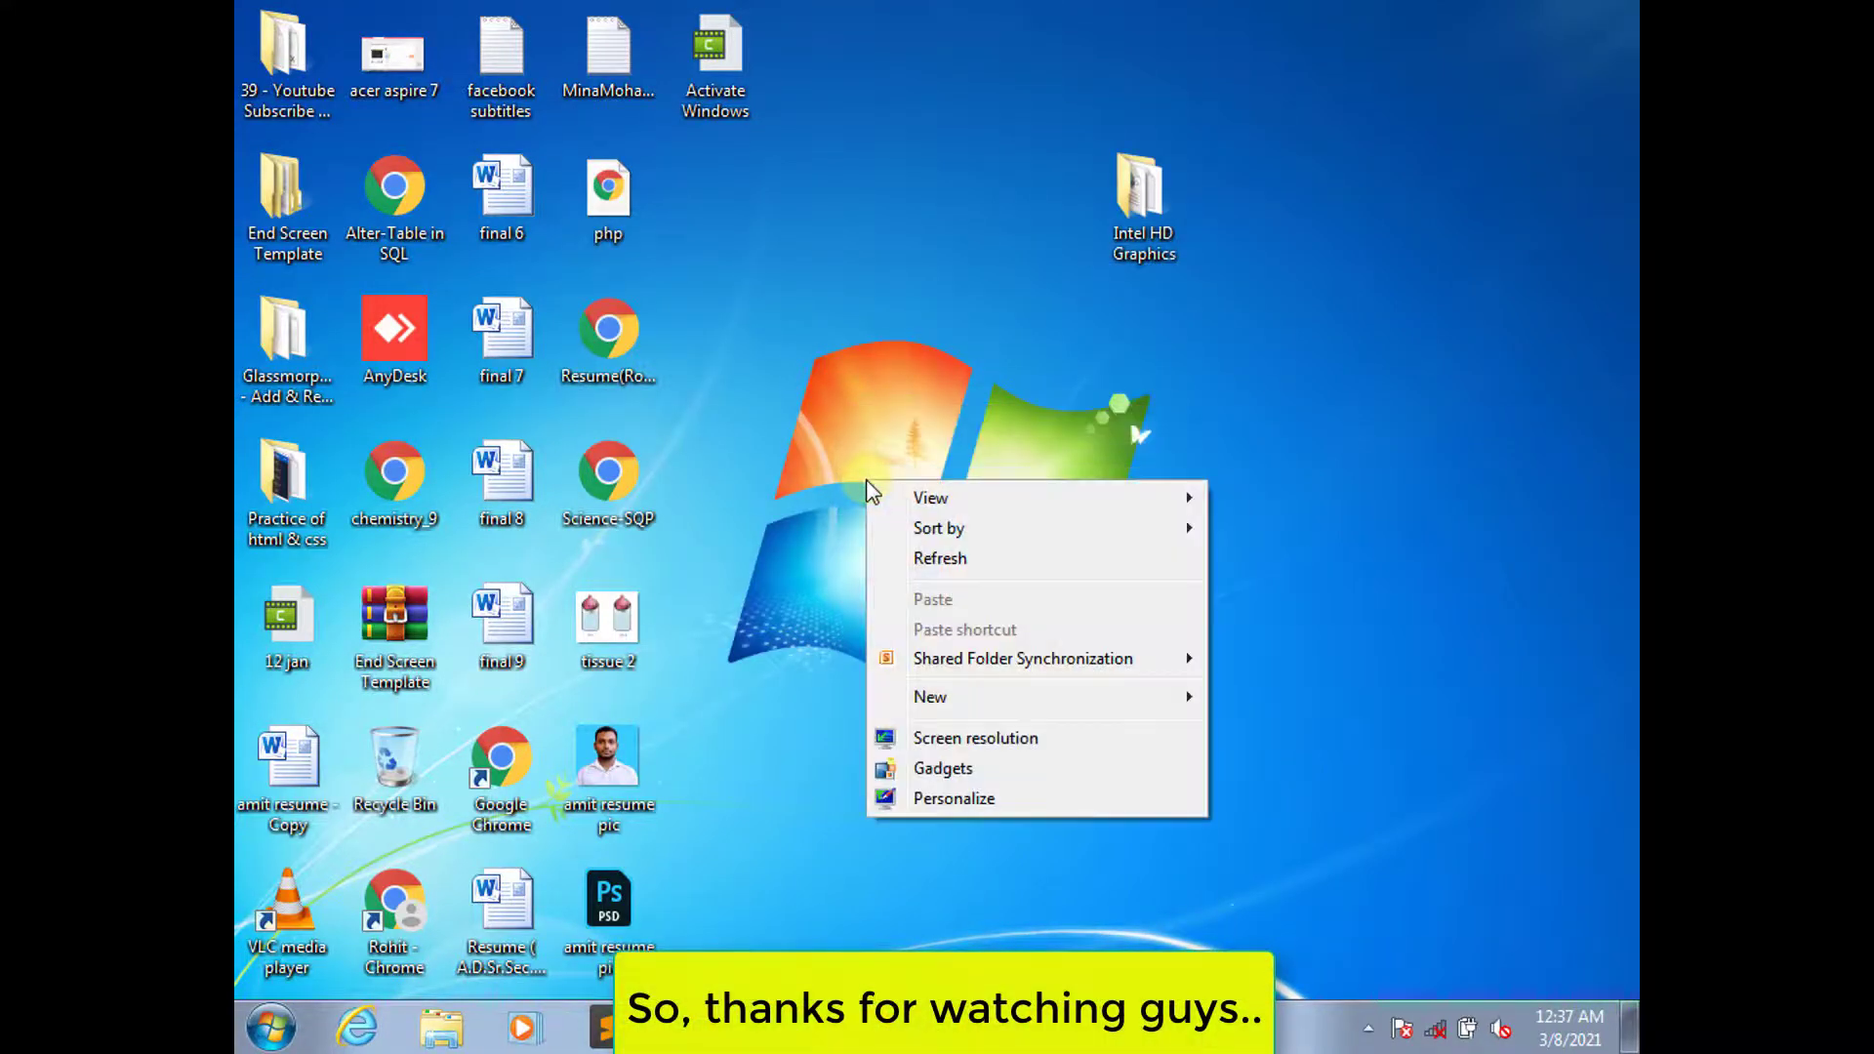
{"action": "left_click", "coordinate": [884, 561]}
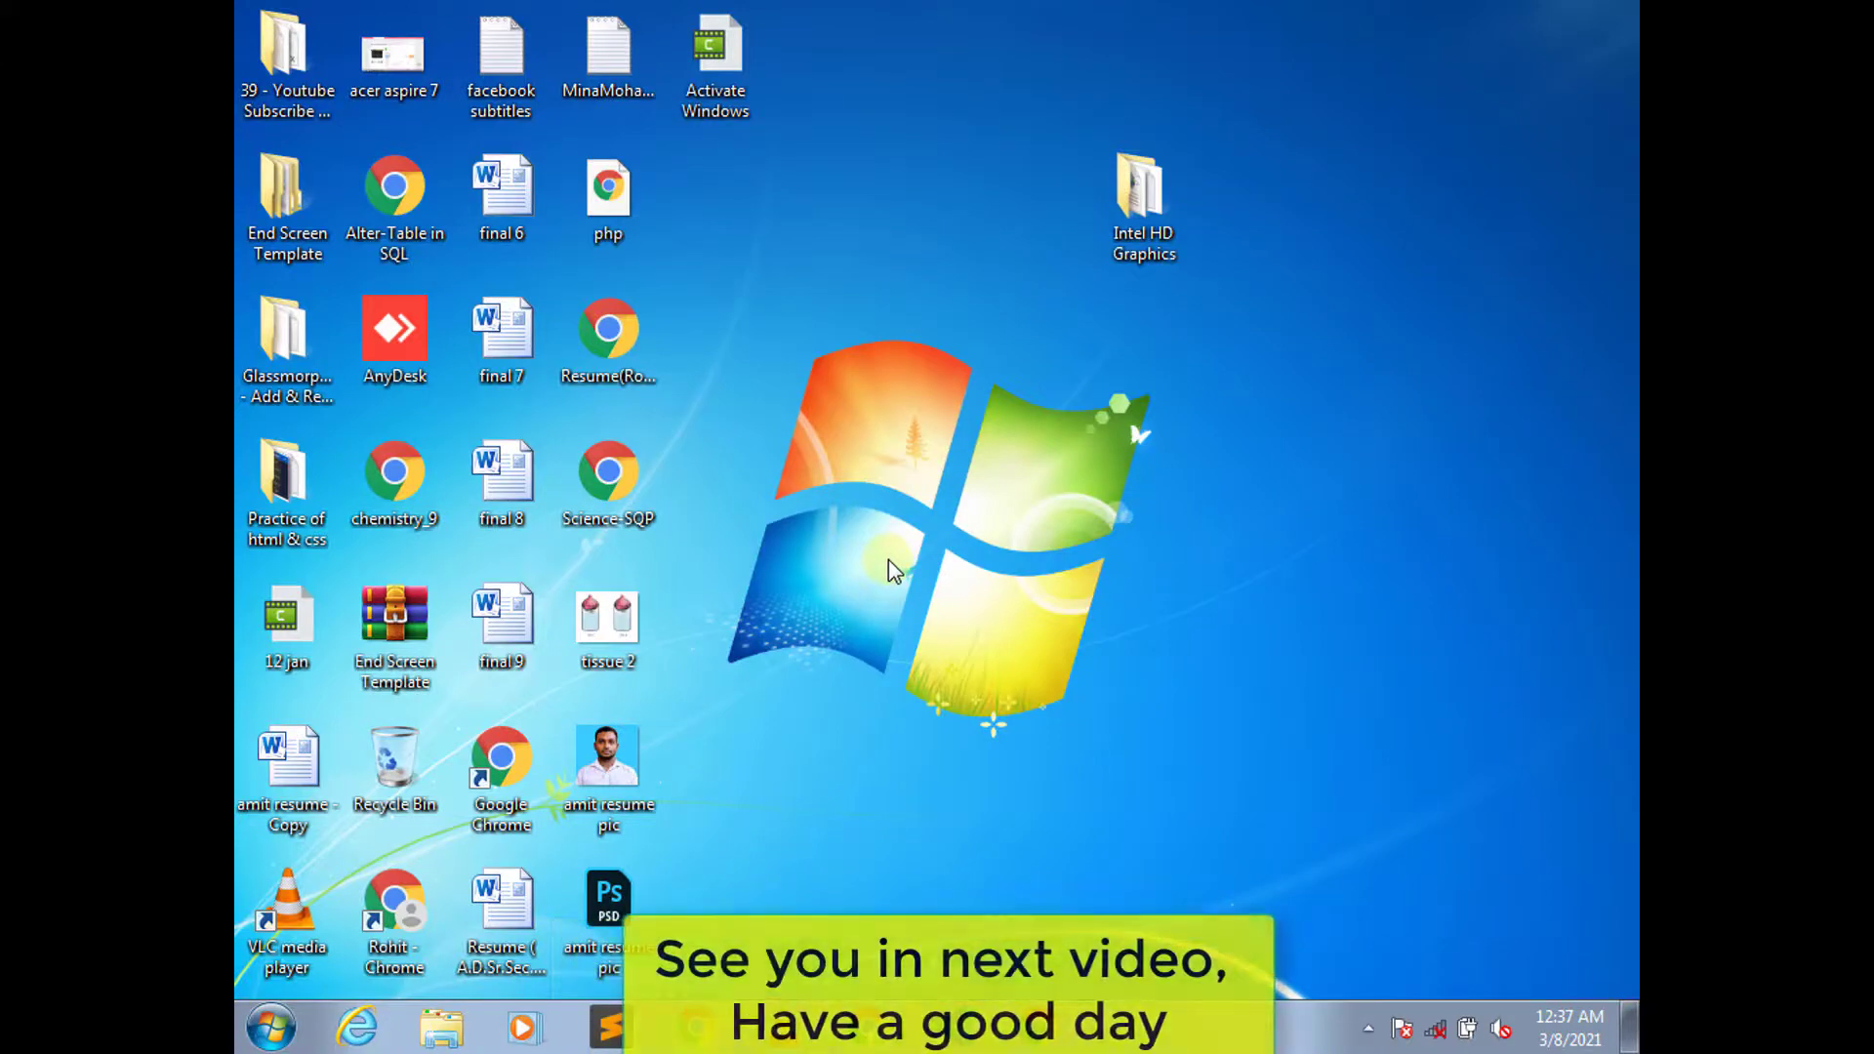